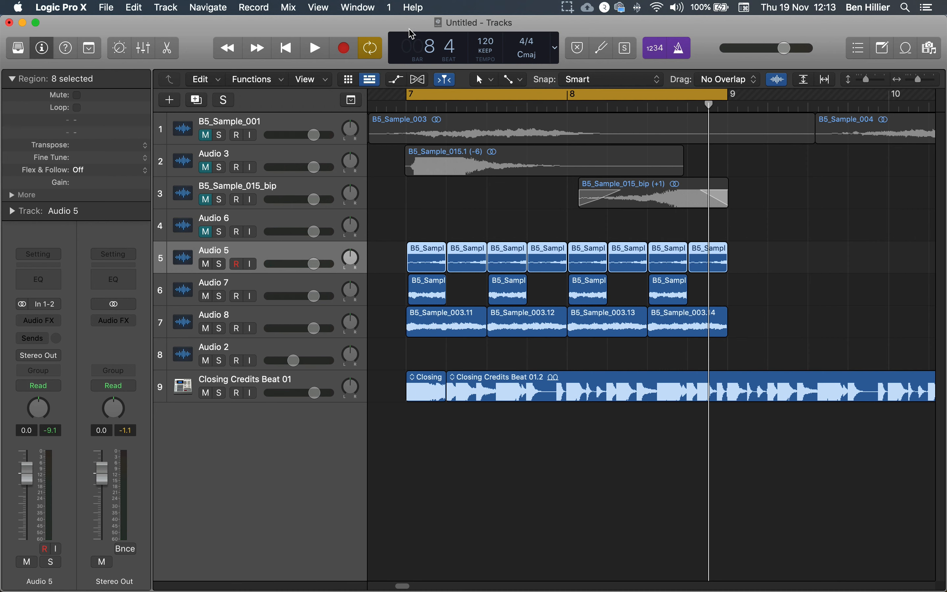
Step: Add a software instrument track below Audio 6 that uses the Sampler (Multi-Sample) instrument
click(419, 213)
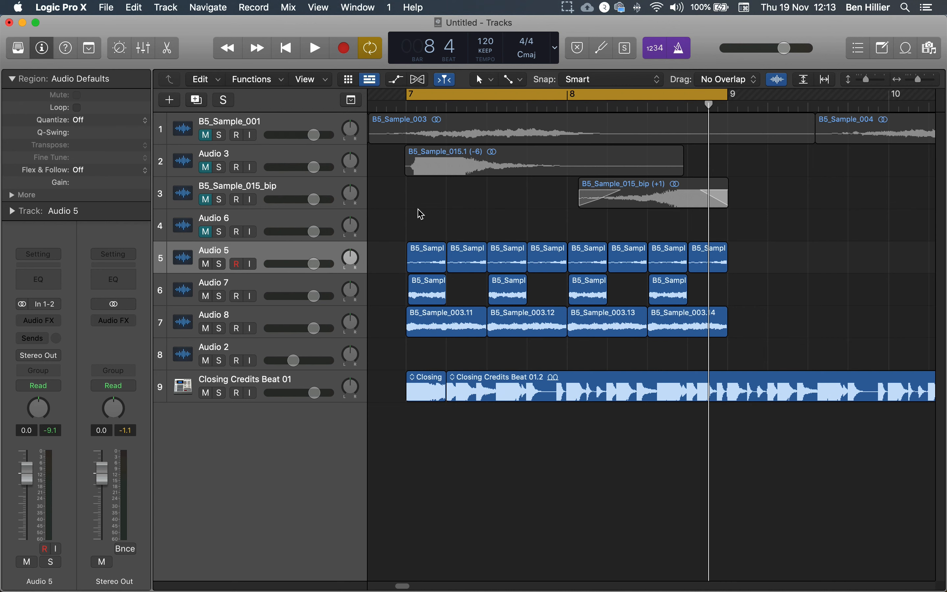
click(269, 220)
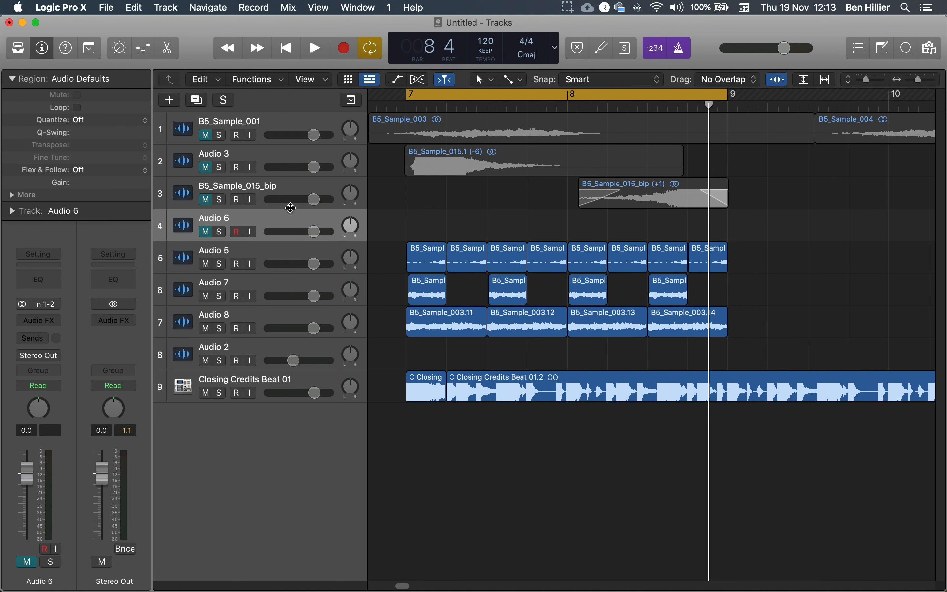
click(170, 100)
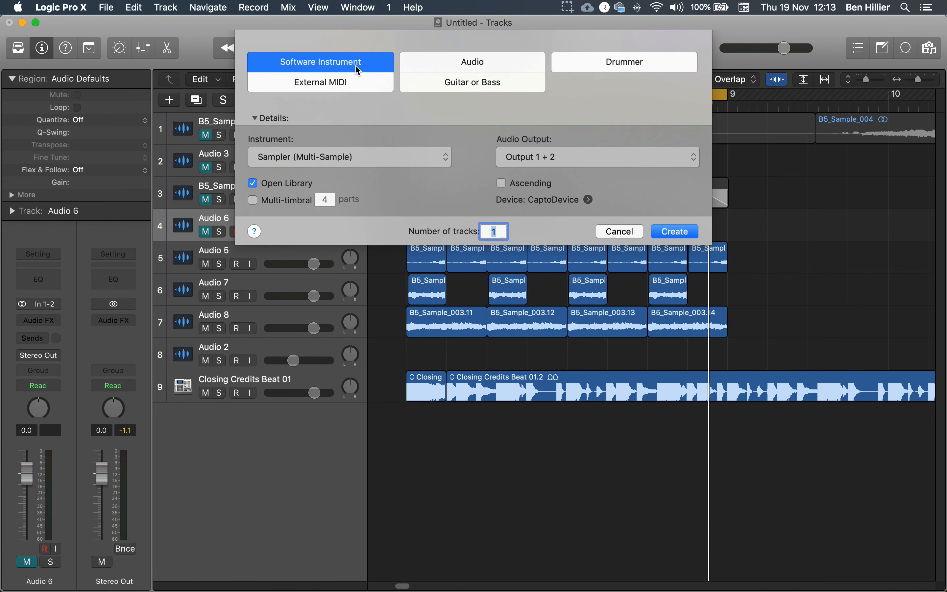
click(299, 155)
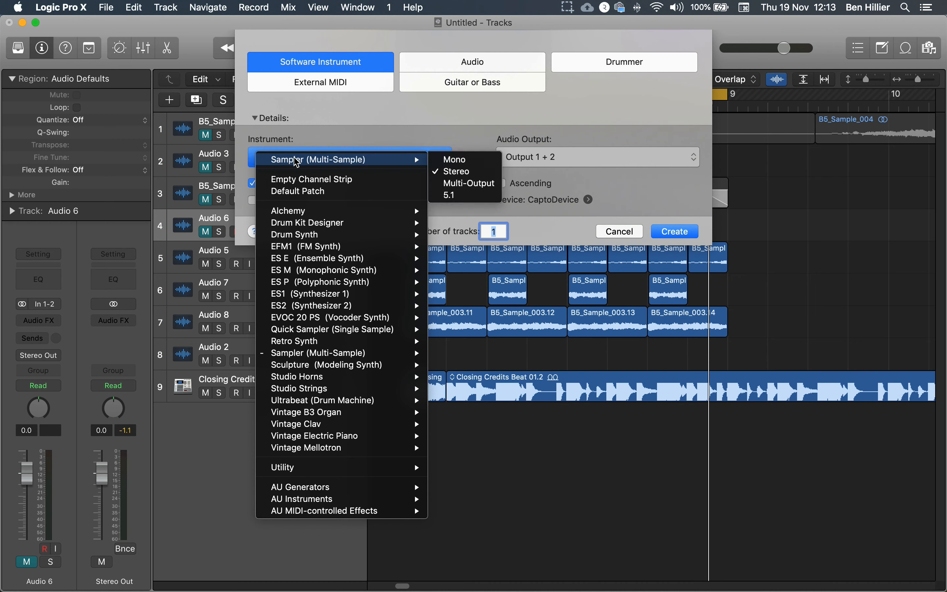
mouse_move(345, 356)
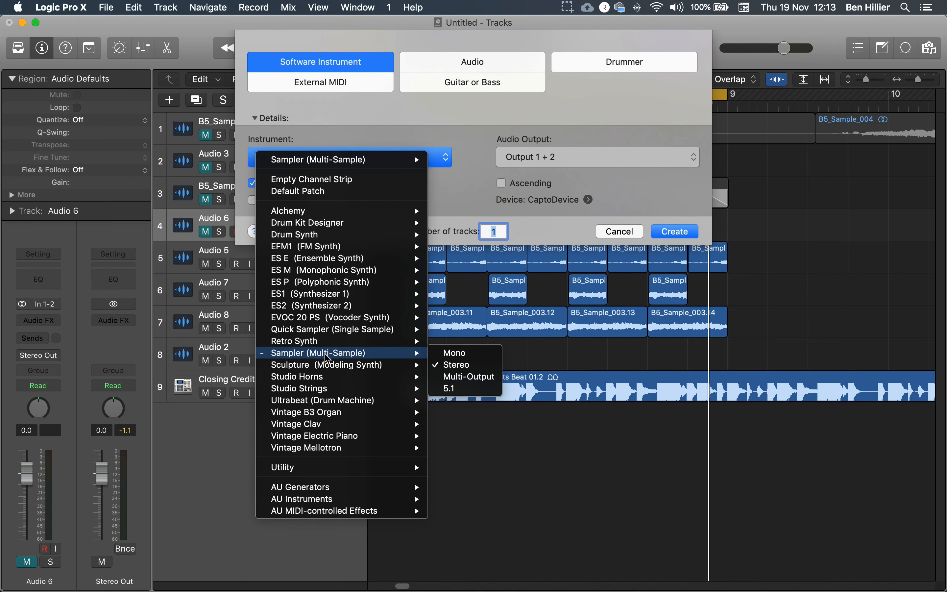
click(409, 353)
click(669, 230)
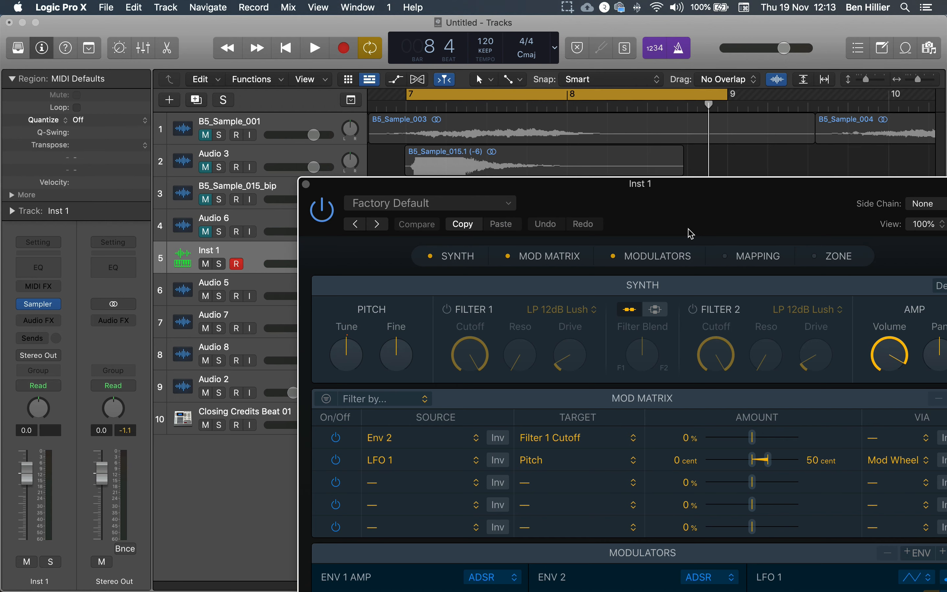
Step: Close the Sampler window and reopen it from the Inst 1 channel strip
drag(663, 201, 516, 66)
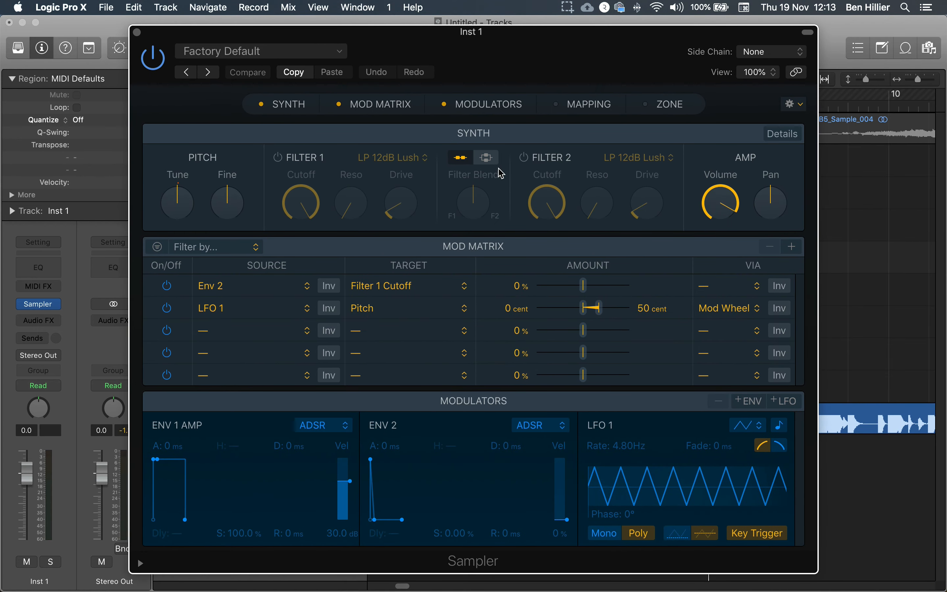
click(137, 32)
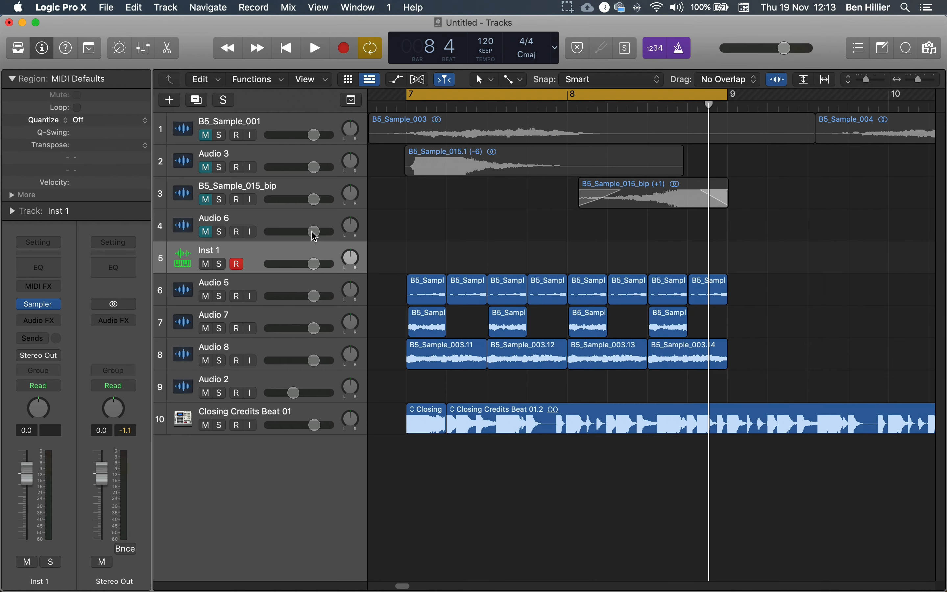
click(49, 48)
click(50, 49)
mouse_move(40, 309)
click(40, 305)
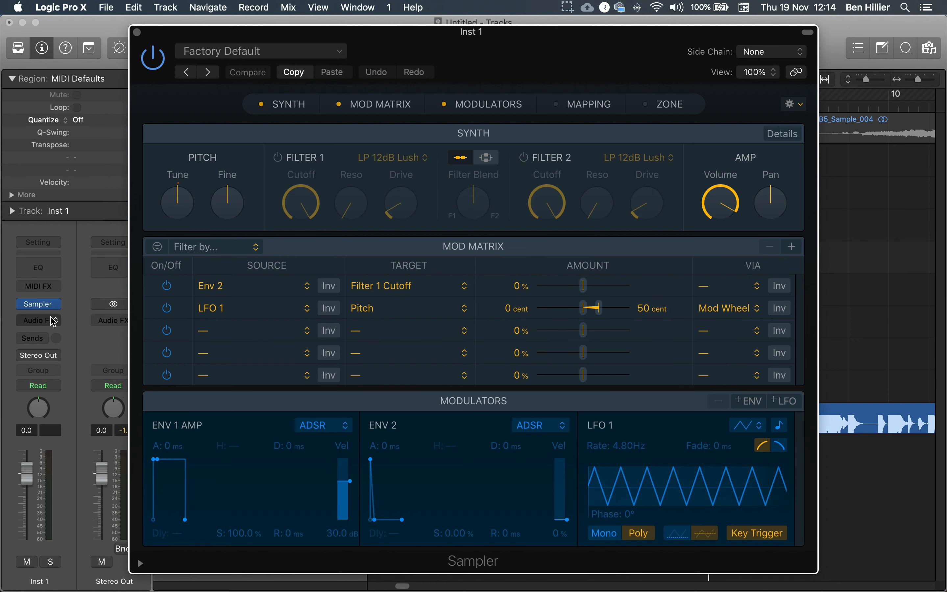
Step: Show the Mapping and Zone sections in Sampler and hide Synth, Mod Matrix and Modulators
drag(402, 45, 382, 32)
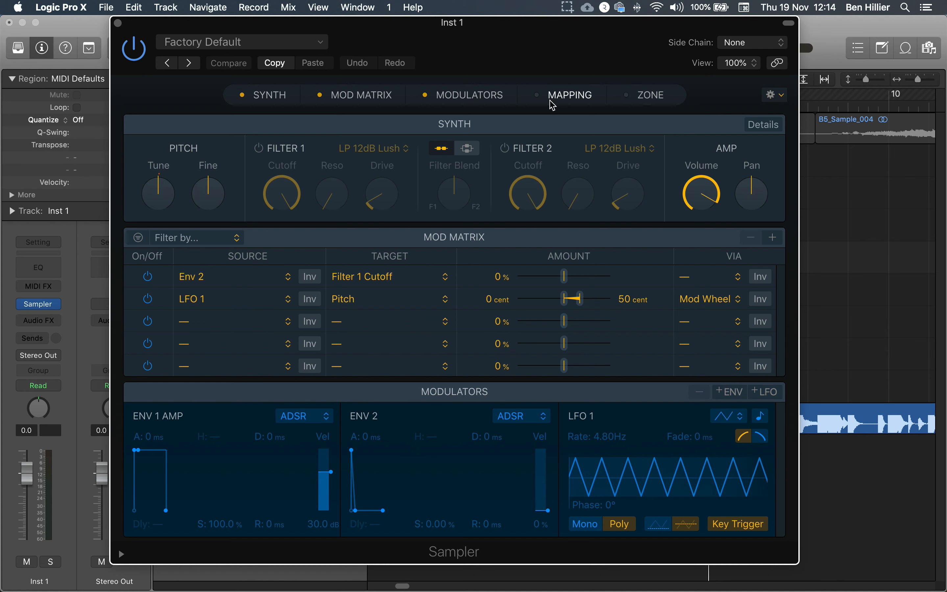
click(538, 96)
click(629, 96)
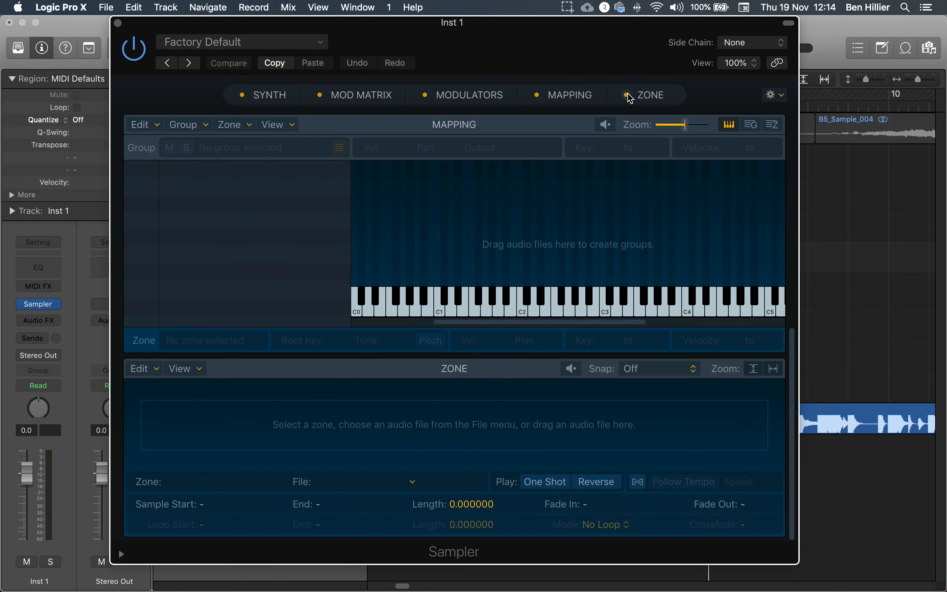
click(425, 95)
click(332, 94)
click(245, 94)
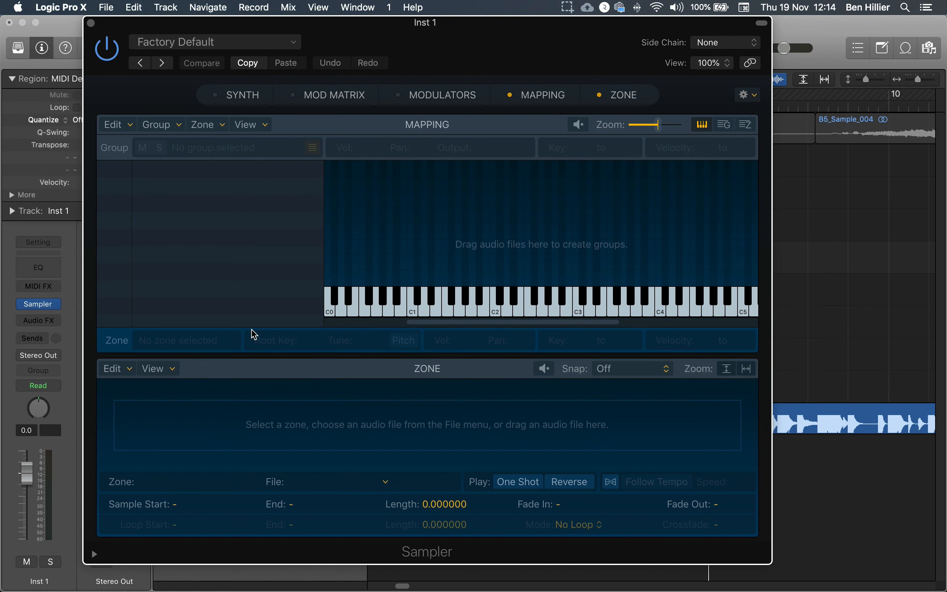
Step: Move the Sampler window aside and map the first Audio 5 region to key C2
drag(616, 49, 227, 51)
click(421, 286)
click(427, 321)
click(426, 349)
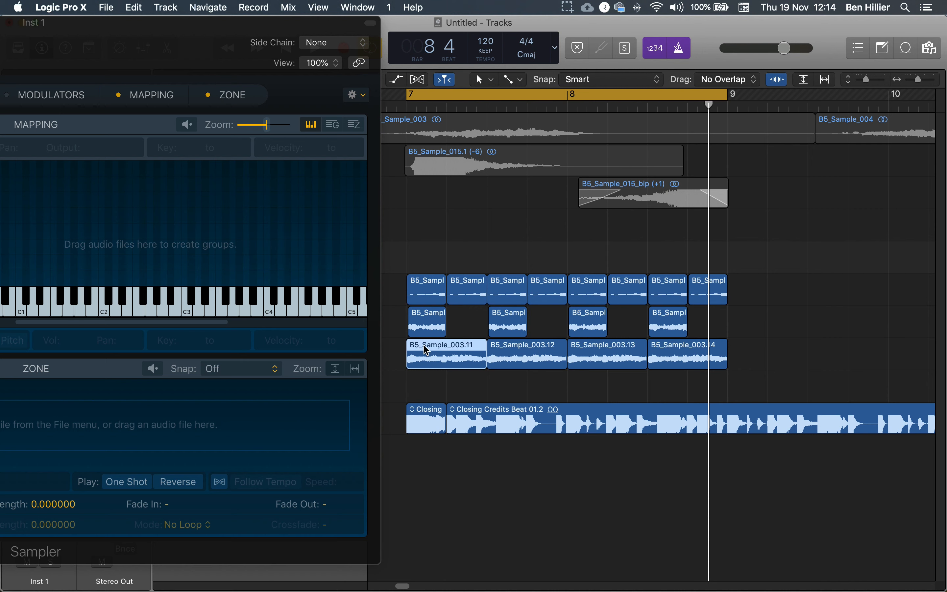
click(432, 287)
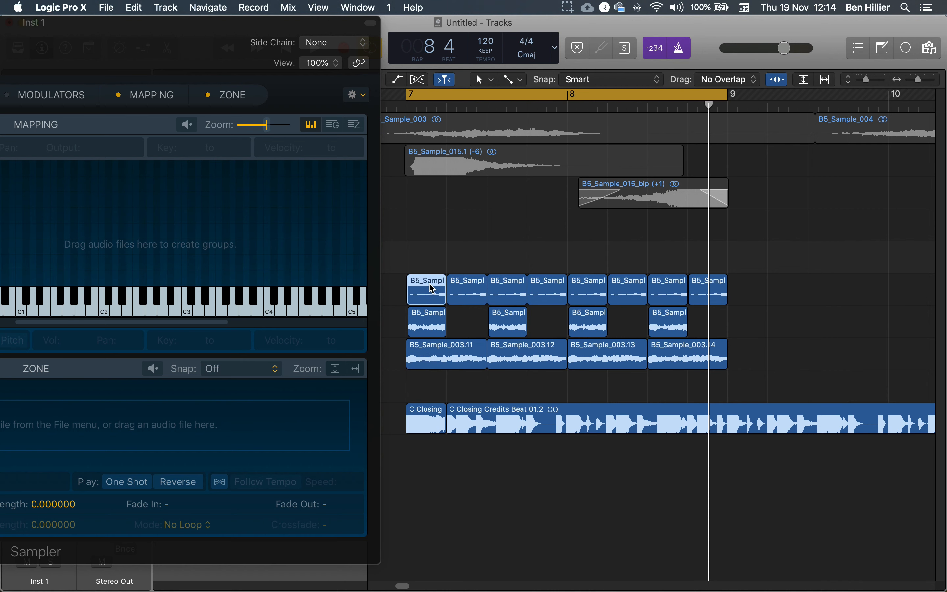
drag(432, 288, 407, 312)
Step: Map the first Audio 7 region to key D2 and the B5_Sample_003.11 region to key E2 in Sampler
drag(436, 39, 154, 39)
click(451, 319)
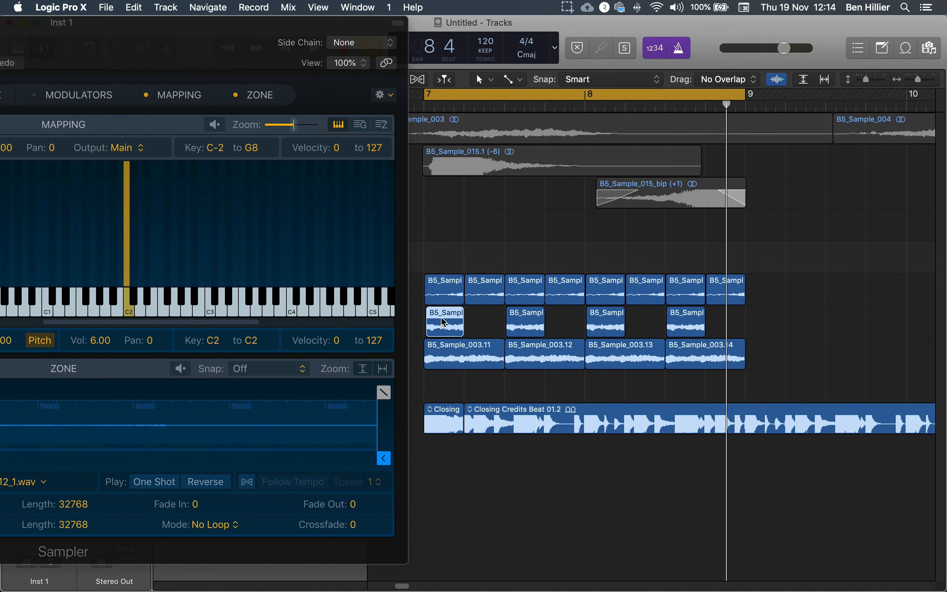
drag(451, 320, 143, 313)
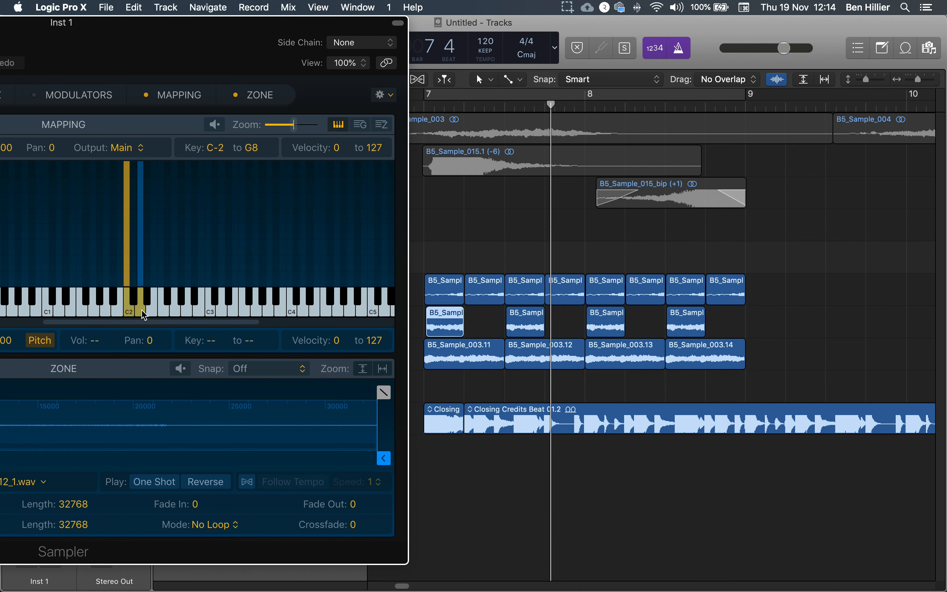
click(453, 351)
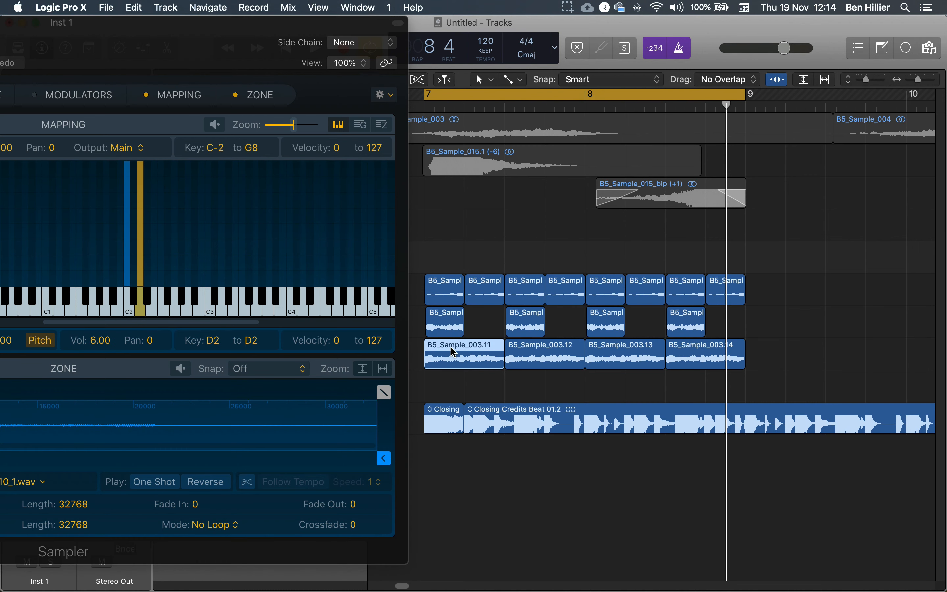
drag(457, 350, 154, 314)
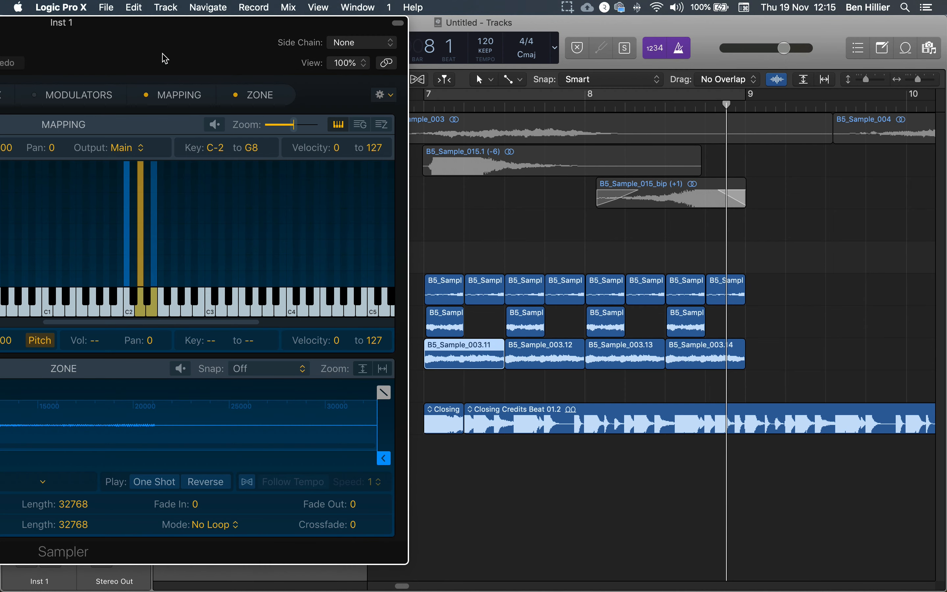
Step: Uncover the track headers and mute the Audio 5, Audio 7 and Audio 8 tracks
drag(164, 45, 552, 380)
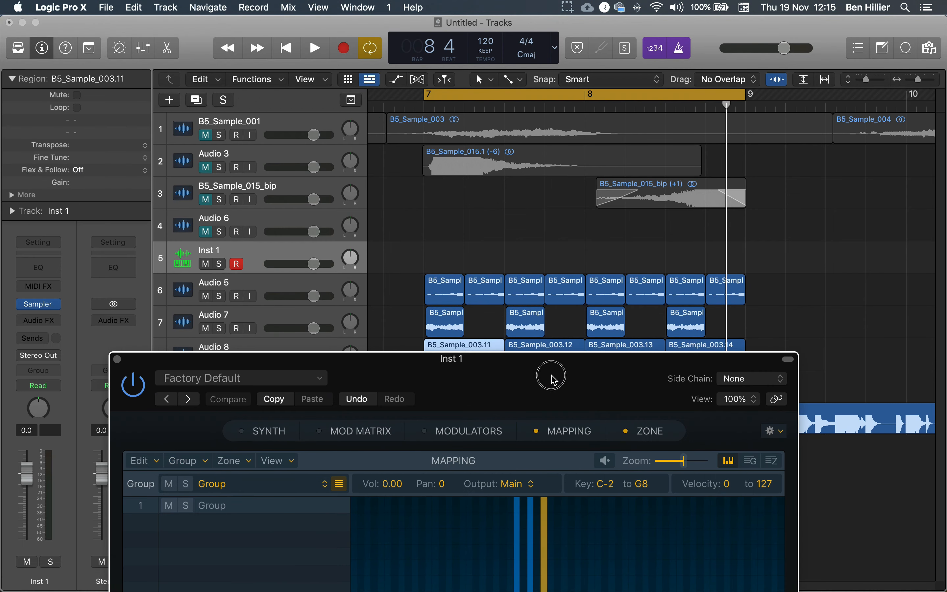
click(237, 263)
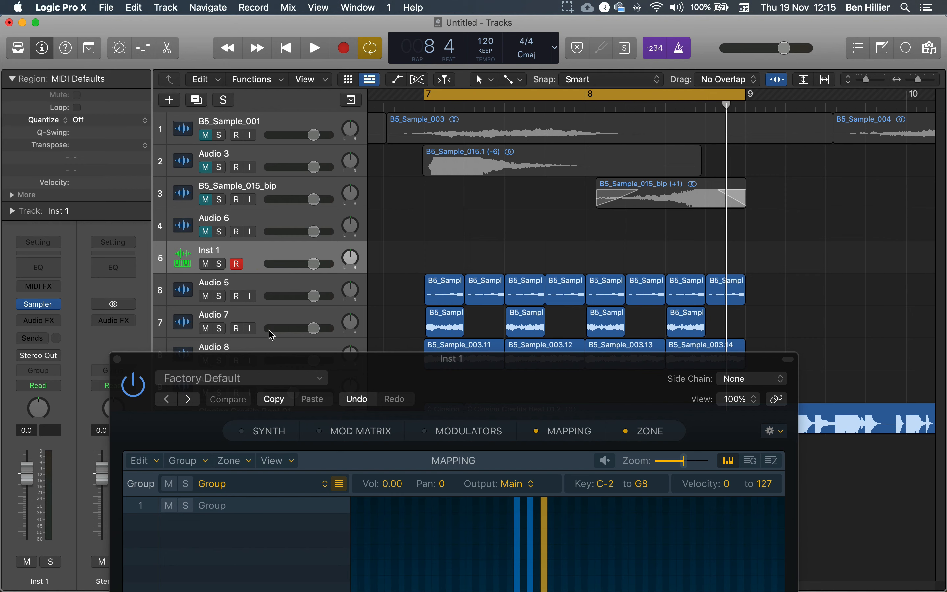
drag(301, 370, 306, 429)
click(206, 295)
click(205, 328)
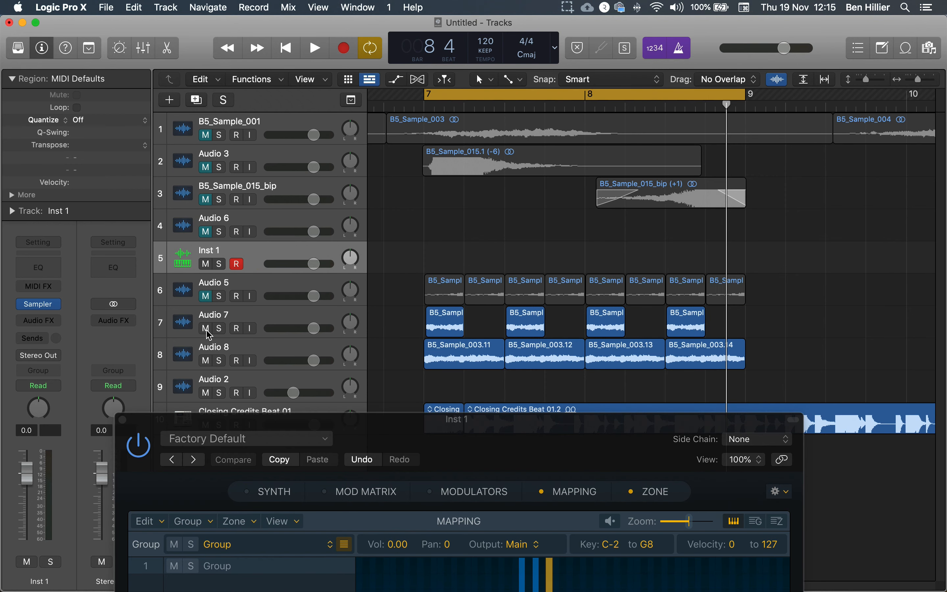
click(207, 361)
Step: Bring the Sampler window back into full view and open Musical Typing for the Inst 1 track
drag(383, 434, 397, 47)
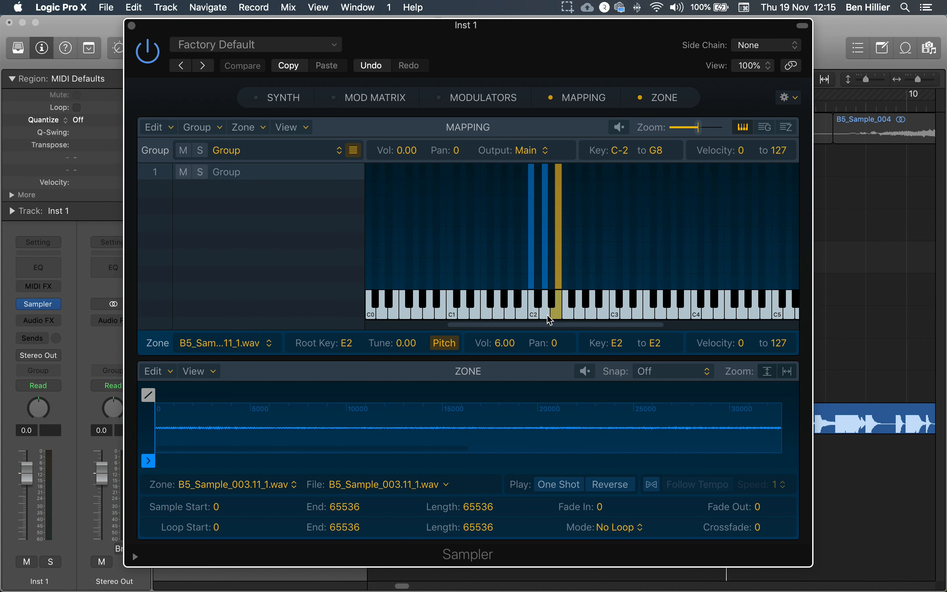
key(super+k)
drag(603, 329, 592, 337)
Step: Audition the samples mapped to C2, D2 and E2 by playing them in varying order
click(470, 460)
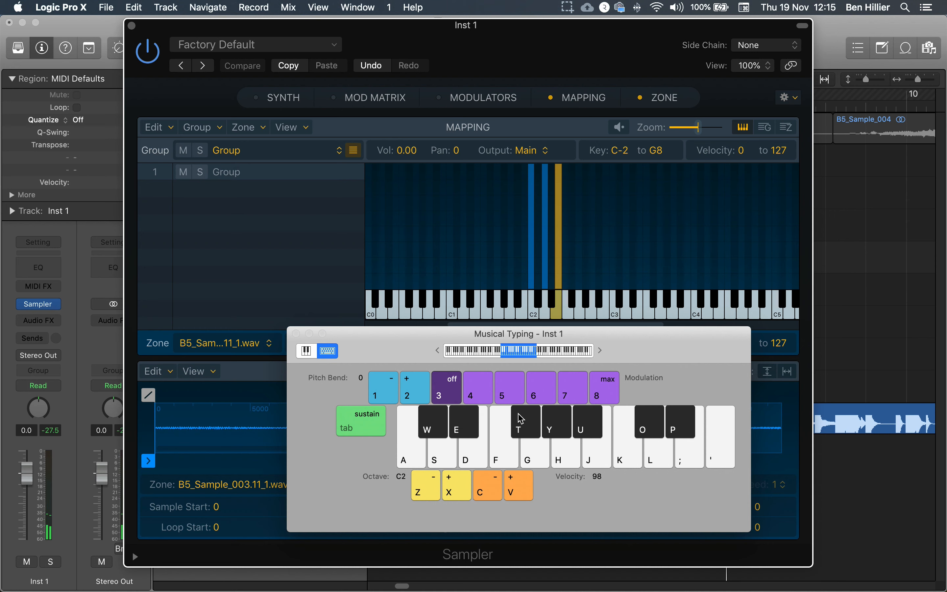
key(d)
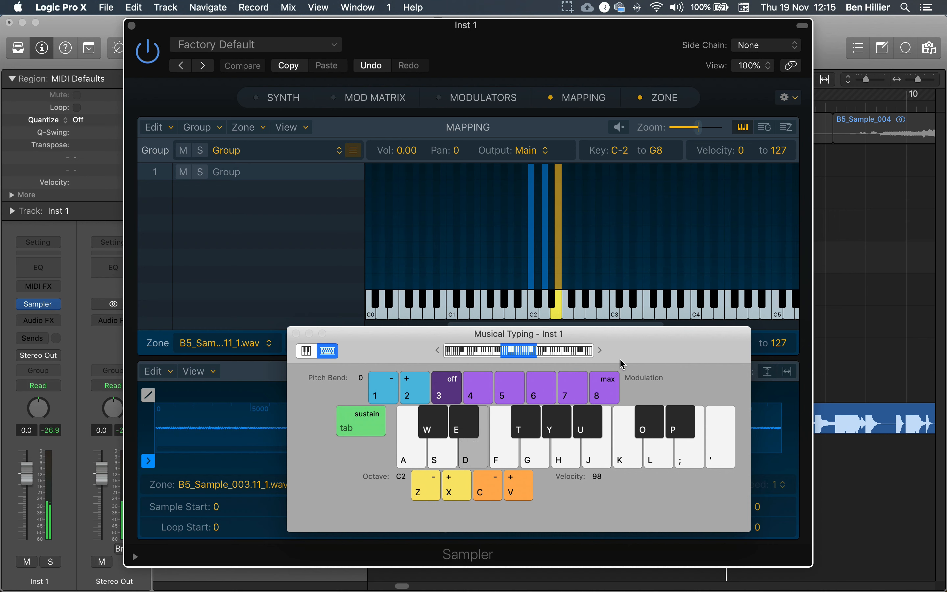
key(s)
key(a)
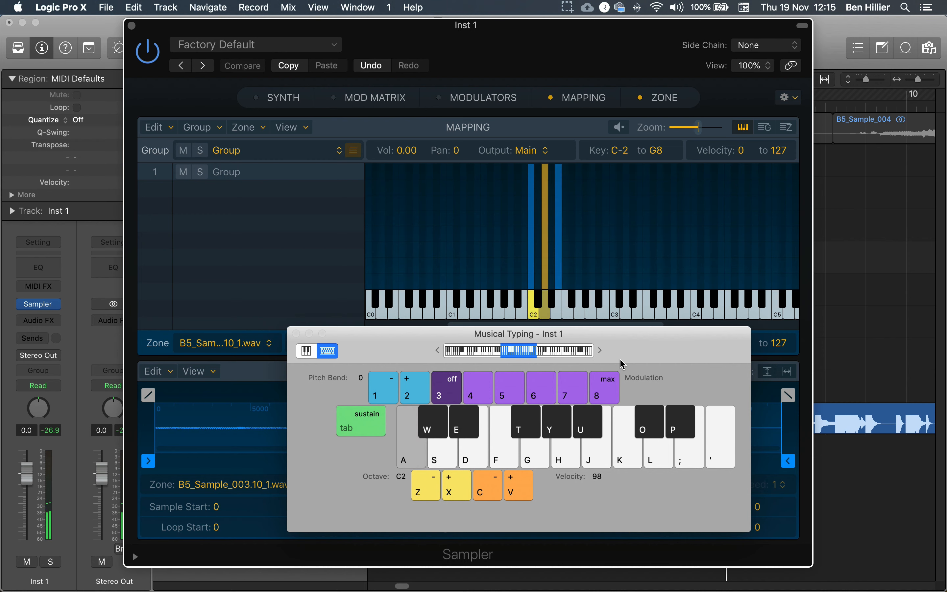
key(d)
key(d)
key(s)
key(d)
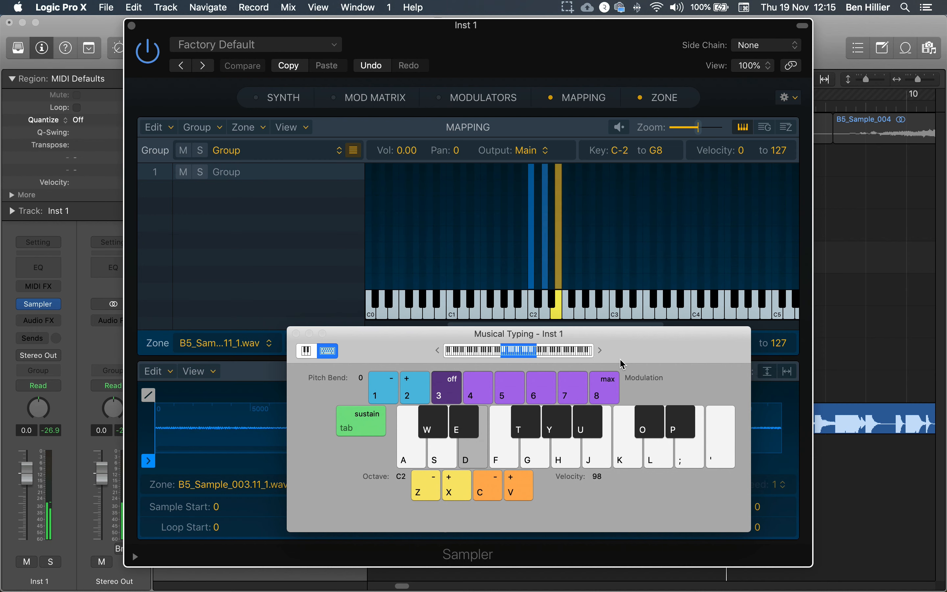
key(s)
key(a)
key(a)
key(s)
key(a)
key(s)
key(a)
key(s)
key(a)
key(d)
key(a)
key(s)
key(a)
key(a)
key(s)
key(a)
key(d)
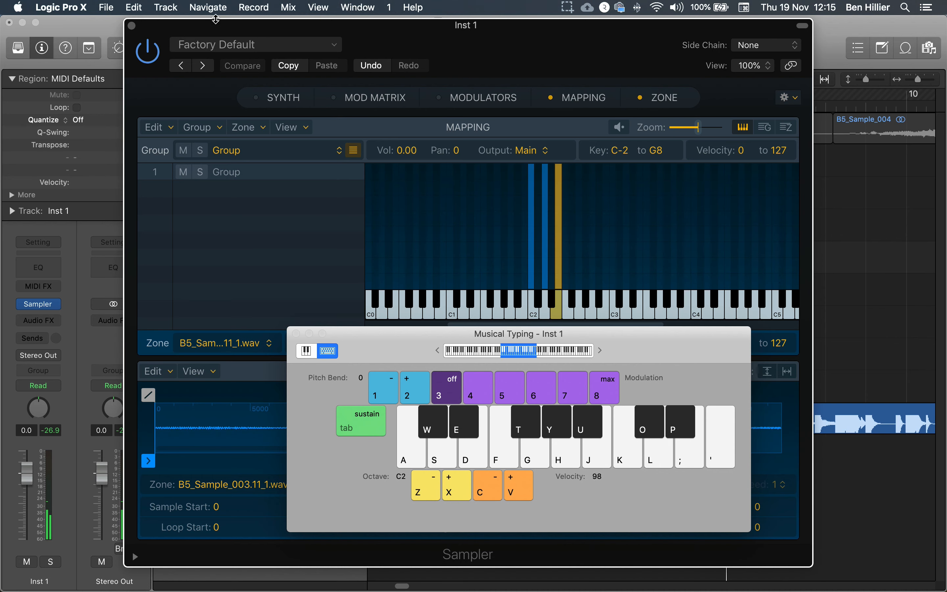
Step: Raise the Inst 1 track's volume and record a pattern on C2, D2 and E2 over the cycle covering bars 7 and 8
drag(622, 78, 41, 350)
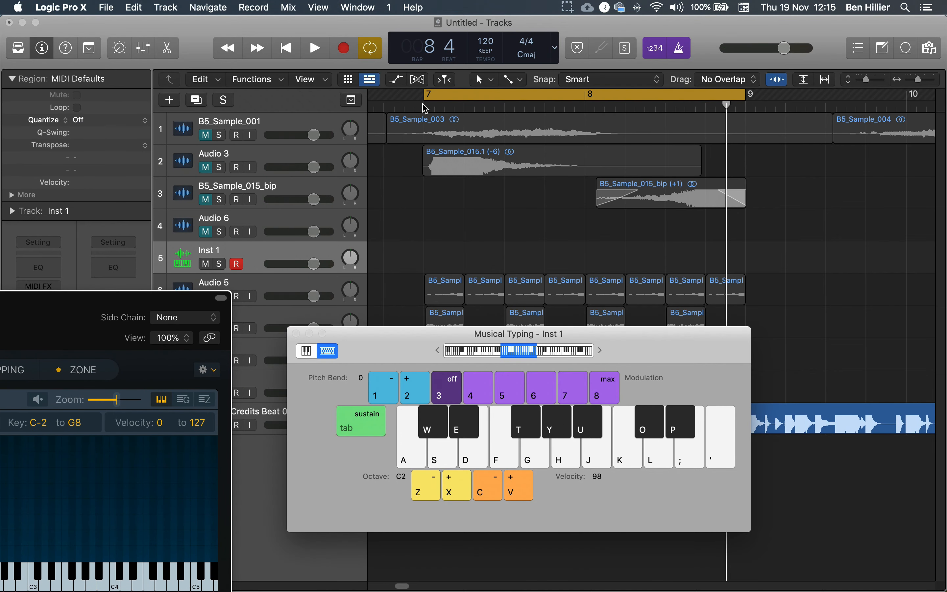
drag(315, 270, 333, 270)
click(344, 48)
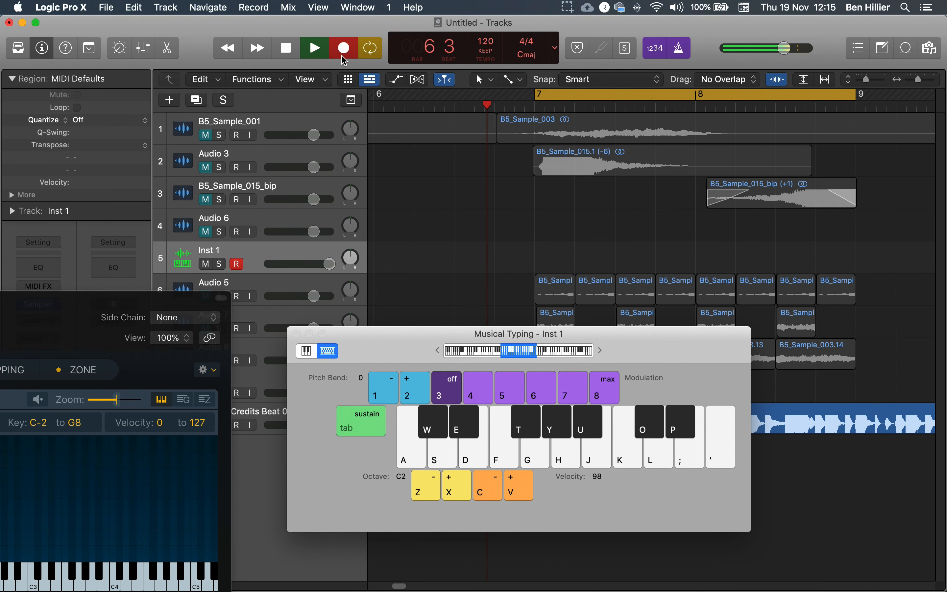
key(a)
key(s)
key(a)
key(s)
key(a)
key(s)
key(d)
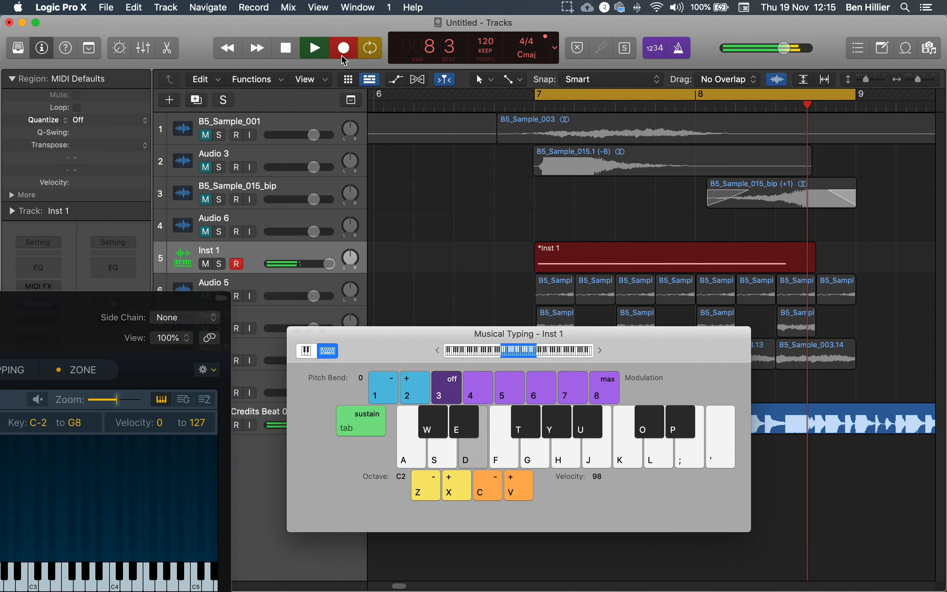
key(a)
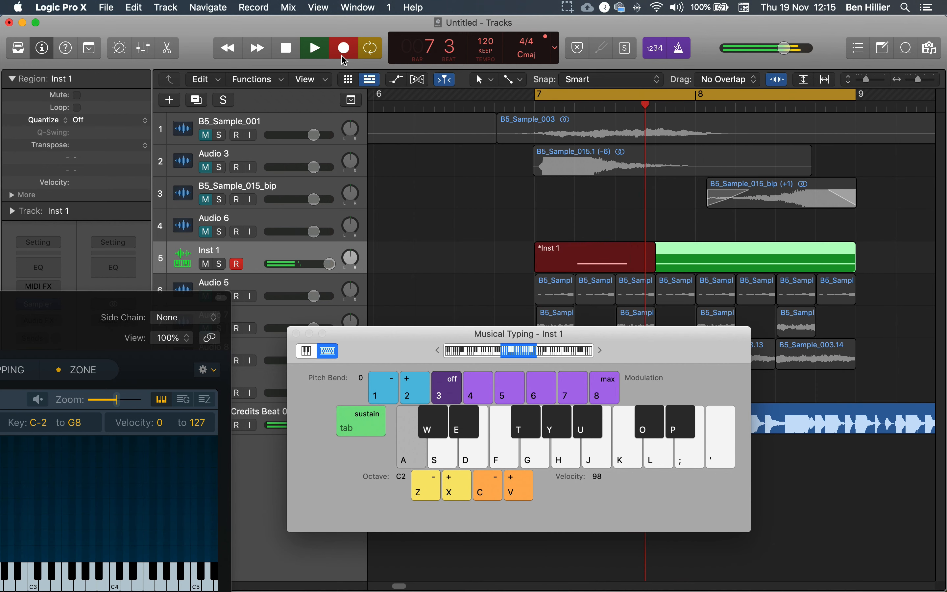
key(s)
key(a)
key(s)
key(d)
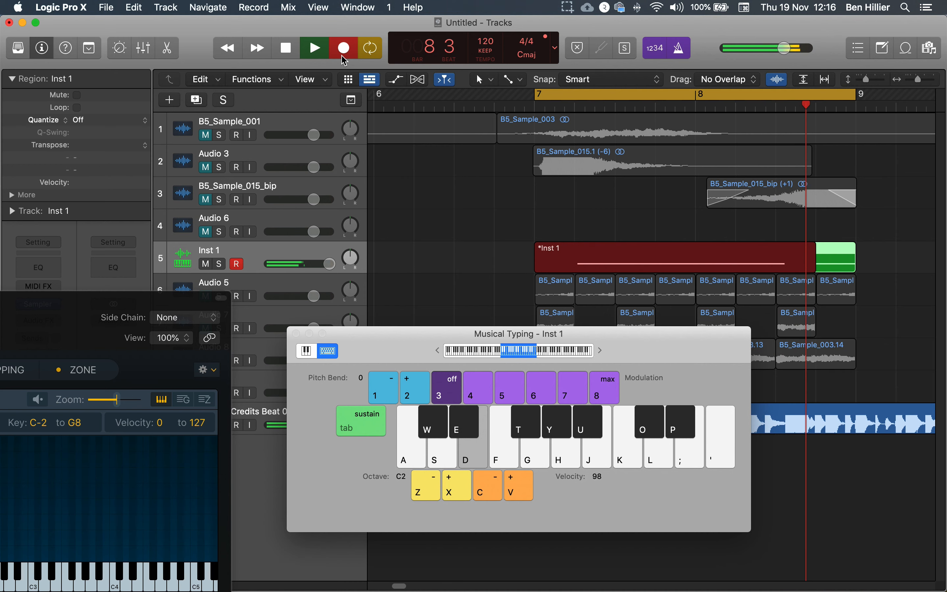
click(343, 48)
Step: Listen to the recorded Inst 1 pattern in the playing cycle and stop playback
key(a)
key(s)
key(a)
key(s)
key(a)
key(s)
key(d)
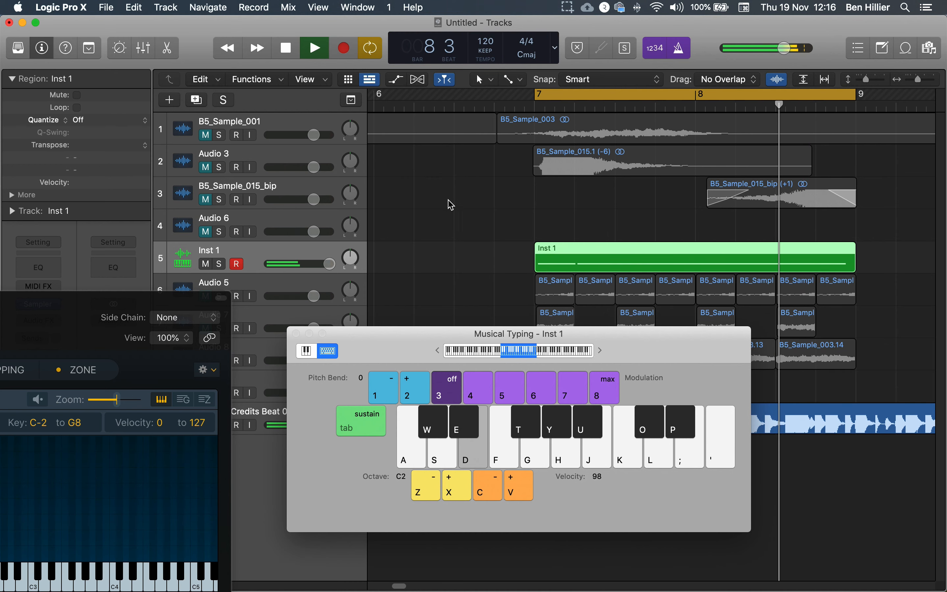
key(space)
Step: Close Musical Typing and open the Inst 1 region in the Piano Roll
click(296, 333)
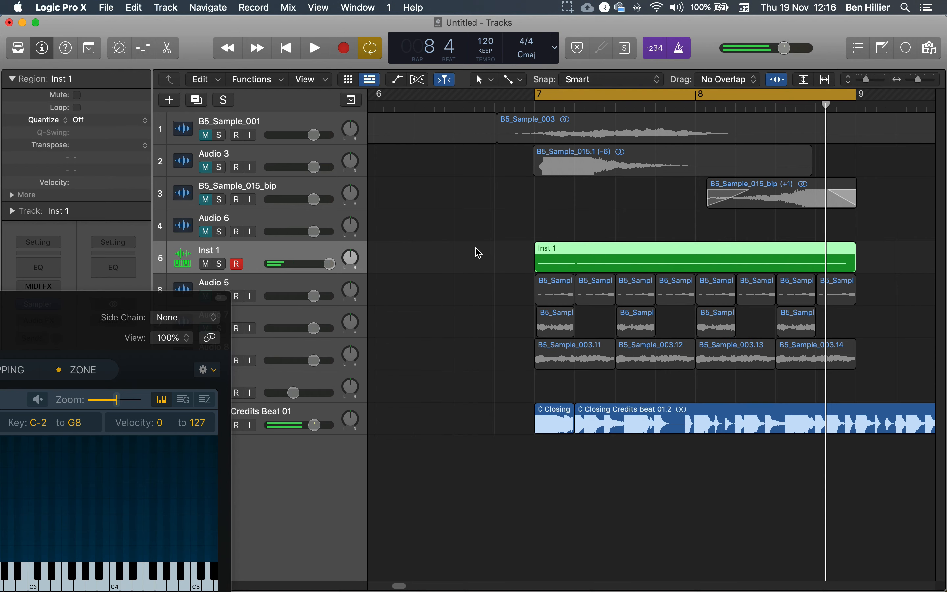
double_click(564, 248)
key(w)
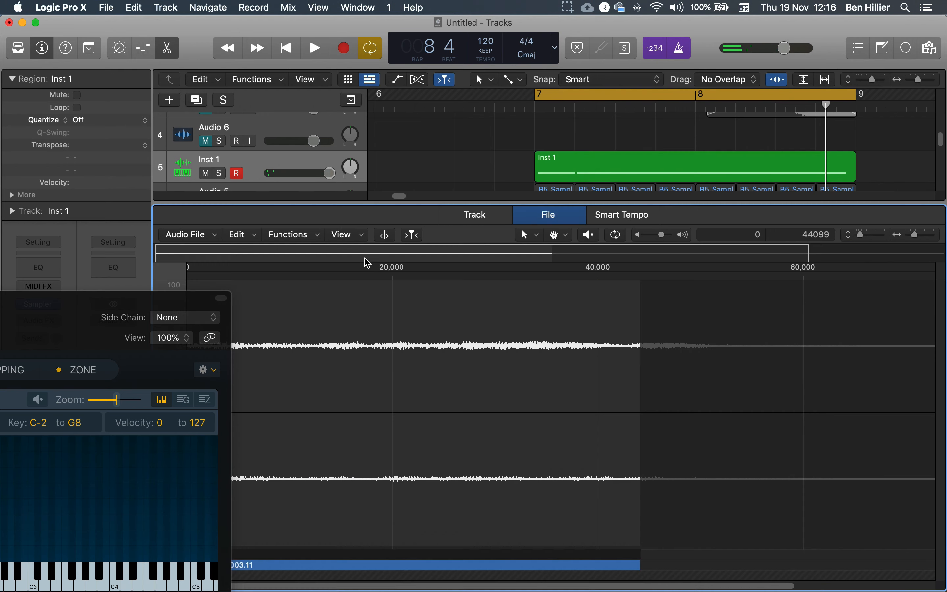
key(e)
double_click(646, 251)
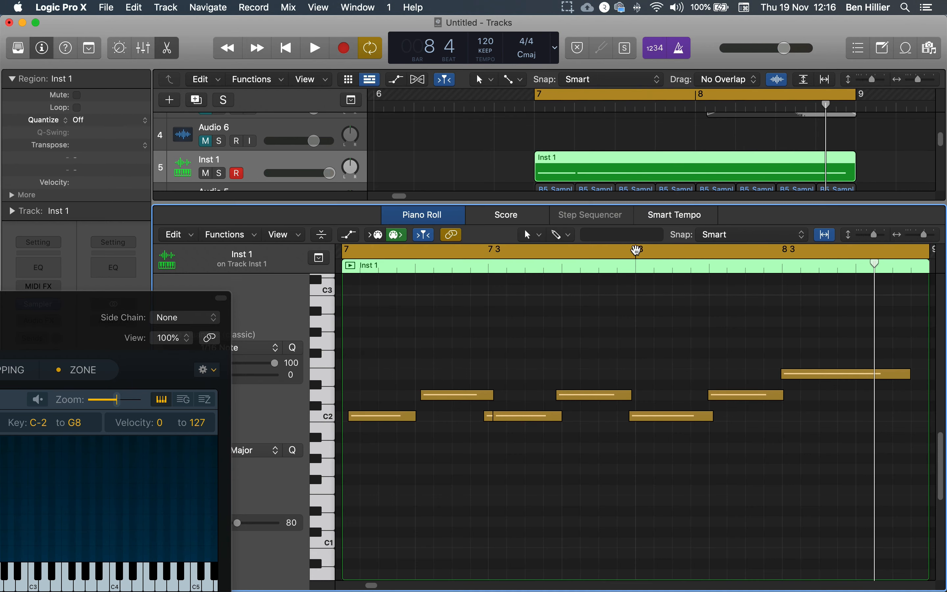
Step: Quantize all notes of the Inst 1 region to 1/16 notes and select the C2 note on beat 3 of bar 7
drag(874, 333, 371, 541)
drag(91, 298, 0, 321)
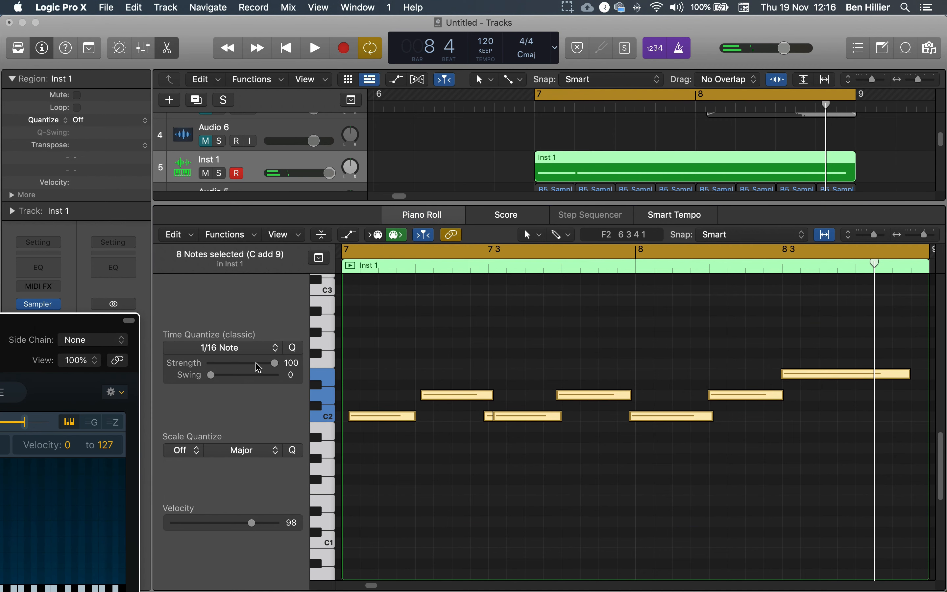
click(292, 348)
click(568, 424)
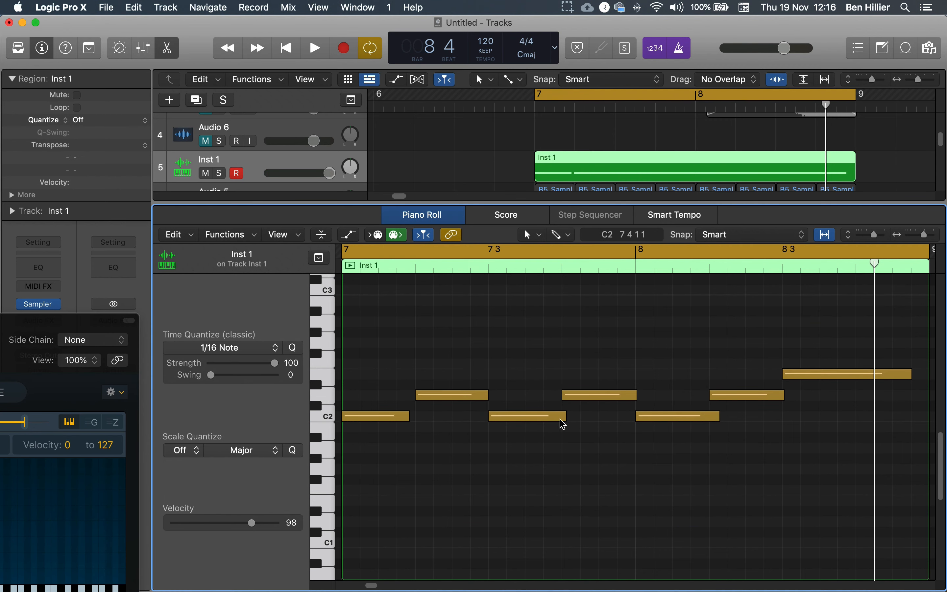
click(560, 416)
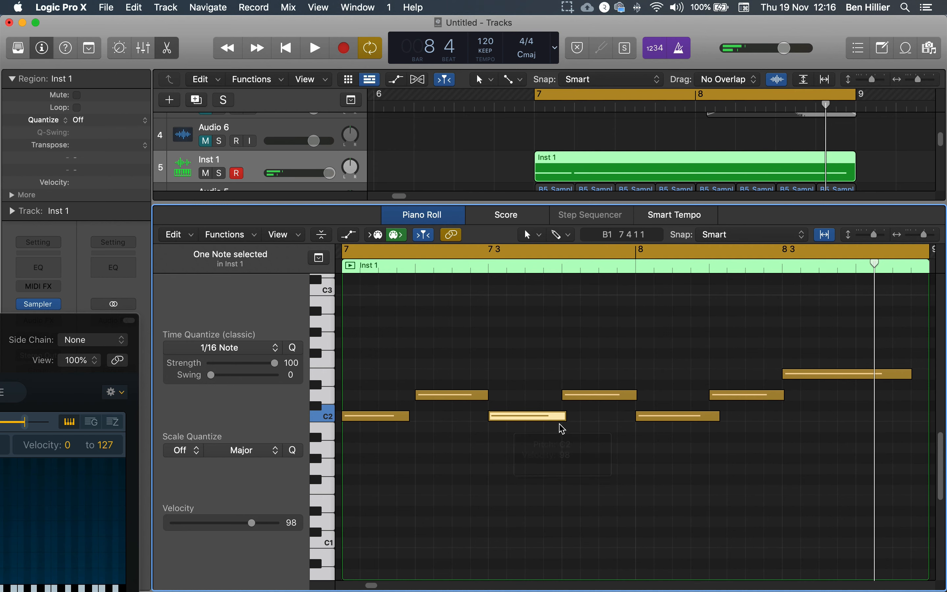
mouse_move(550, 419)
mouse_down()
mouse_move(536, 425)
mouse_move(549, 417)
mouse_up()
Step: Listen to the quantized pattern, stop playback and bring the Sampler window back into full view
key(space)
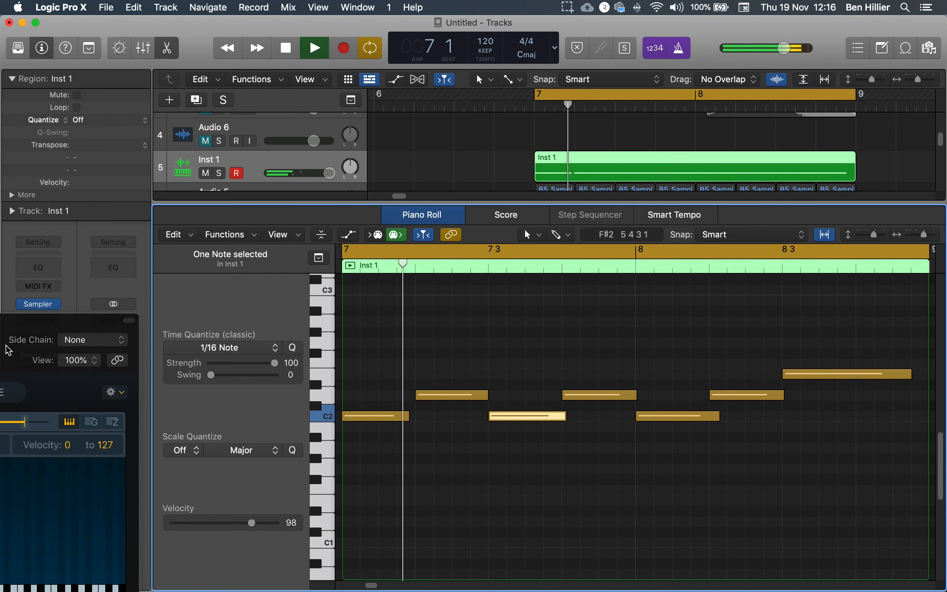
drag(10, 328, 213, 309)
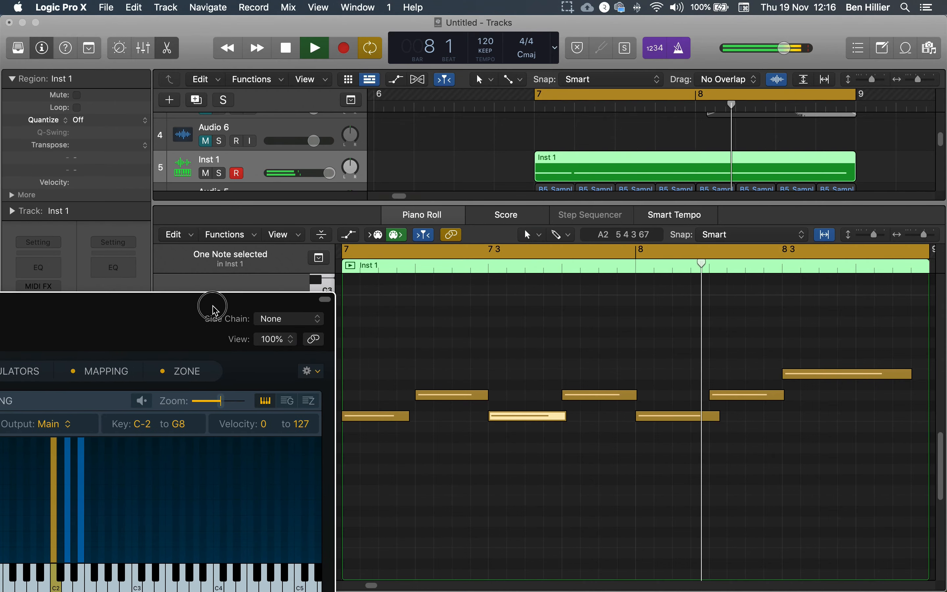
key(space)
drag(153, 313, 663, 56)
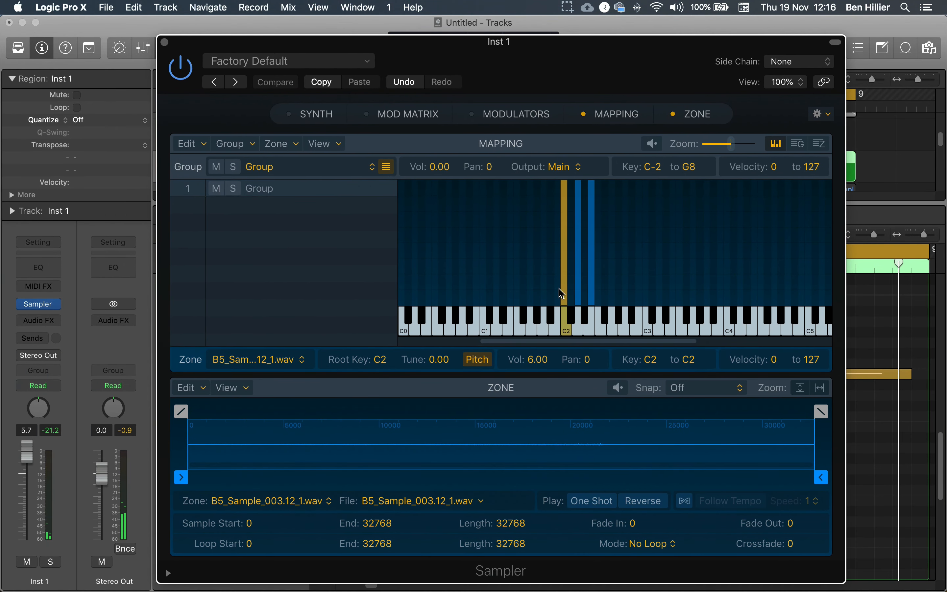
drag(574, 76, 557, 61)
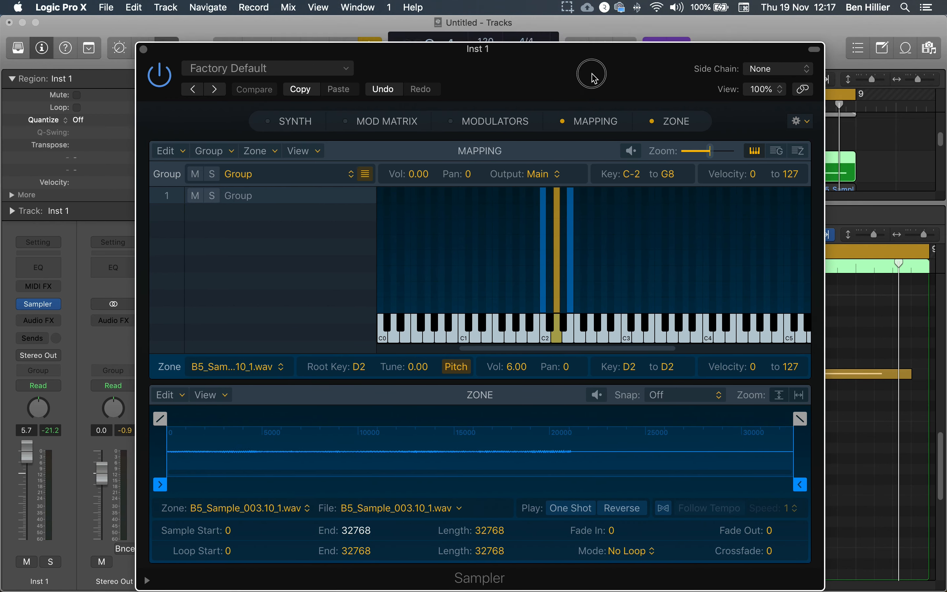
drag(591, 76, 576, 69)
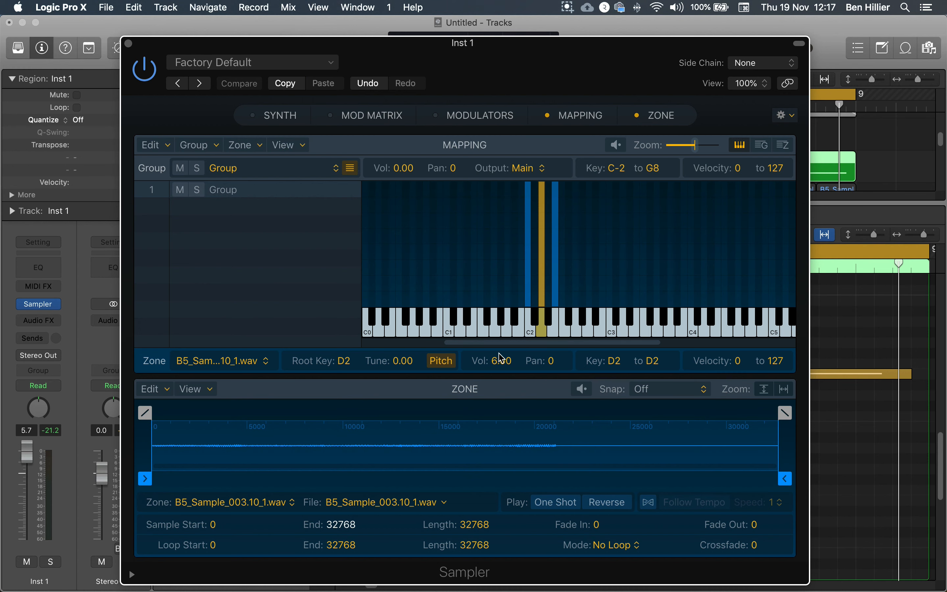
Step: Raise the C2 zone's volume to 12.00, auditioning the sample between adjustments
click(528, 297)
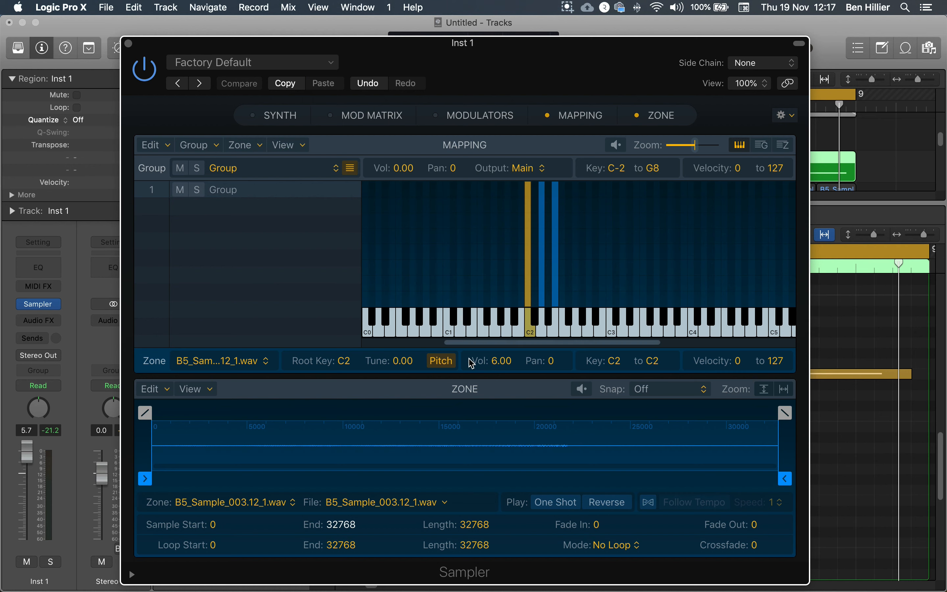
drag(500, 367, 486, 338)
click(530, 335)
drag(497, 363, 507, 298)
click(529, 333)
drag(500, 361, 543, 331)
drag(498, 366, 507, 313)
click(529, 330)
Step: Audition the samples mapped to D2 and E2 on the Sampler keyboard
click(541, 336)
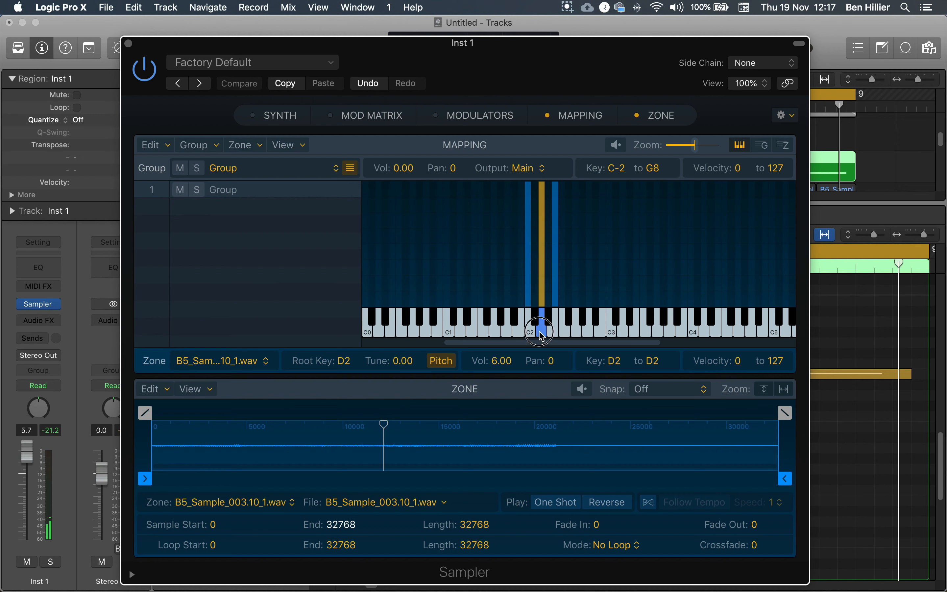
click(556, 341)
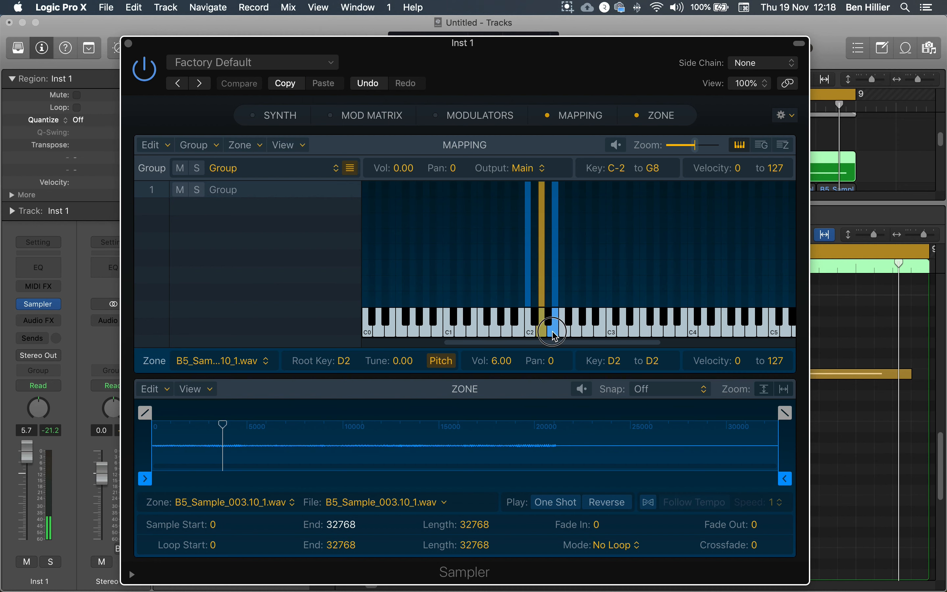
click(554, 333)
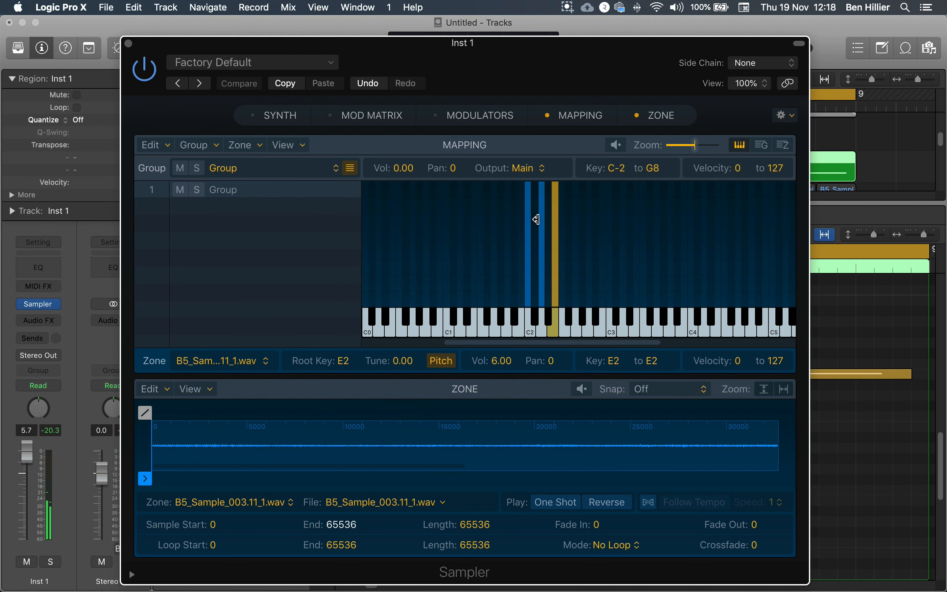
Step: Copy the E2 zone onto F2 in the Sampler's mapping and select the copied zone
drag(543, 67, 534, 47)
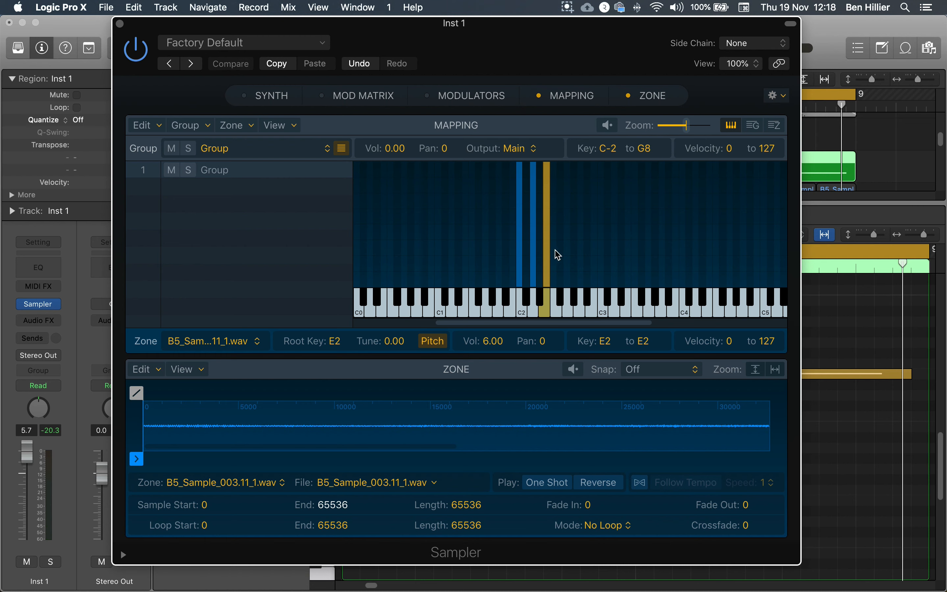
click(547, 313)
drag(550, 274, 560, 272)
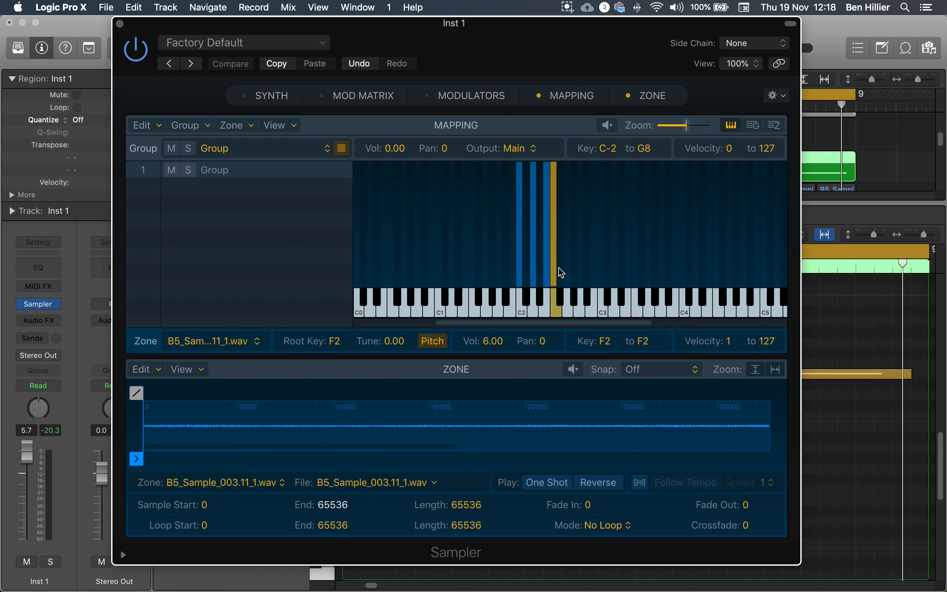
click(548, 269)
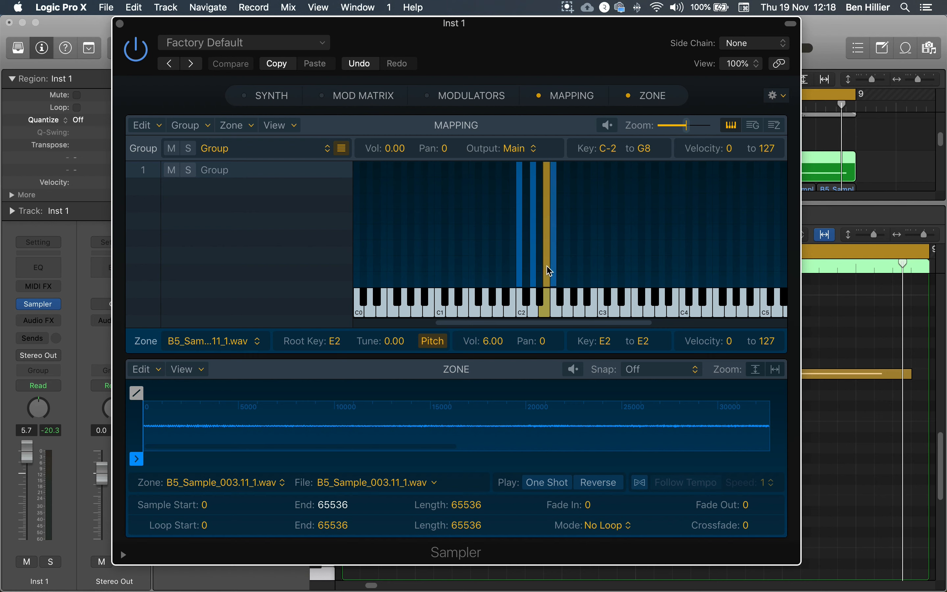
click(554, 269)
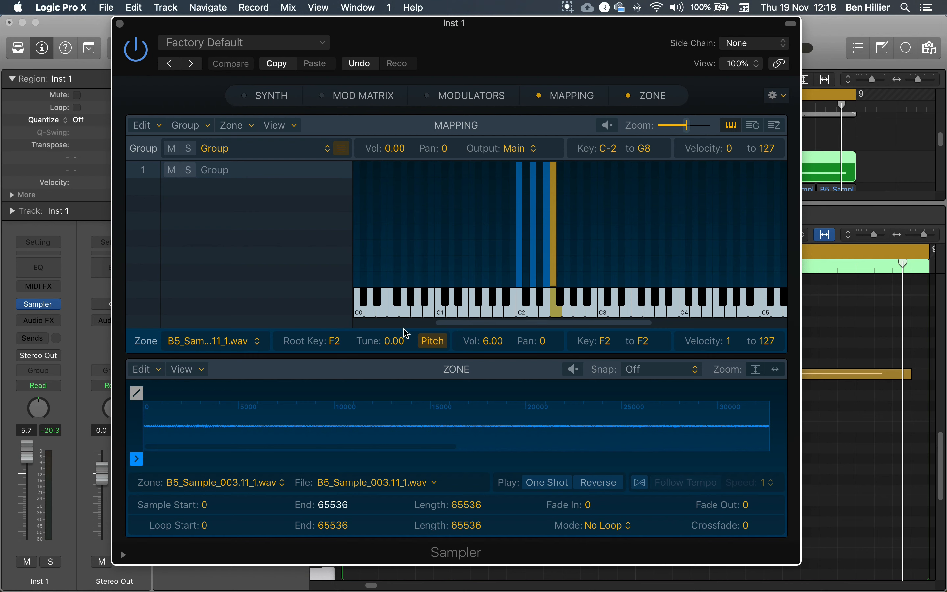
Step: Set the F2 zone's tune to 3.00, auditioning the note with Musical Typing
drag(391, 349, 397, 331)
key(f)
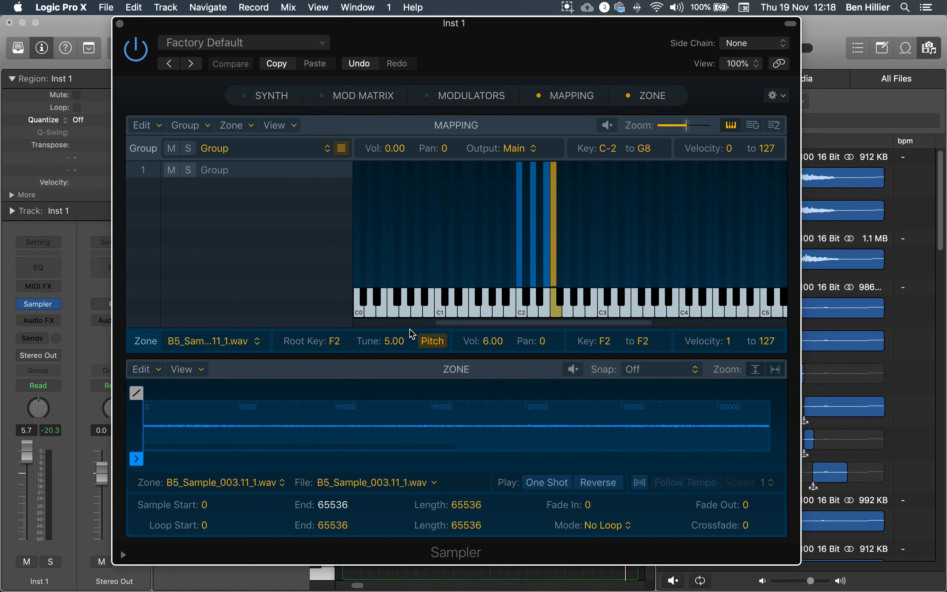
key(super+k)
key(f)
key(f)
drag(411, 334, 405, 403)
key(super+k)
drag(391, 348, 391, 354)
Step: Audition the retuned F2 sample alongside the samples on E2, D2 and C2
key(f)
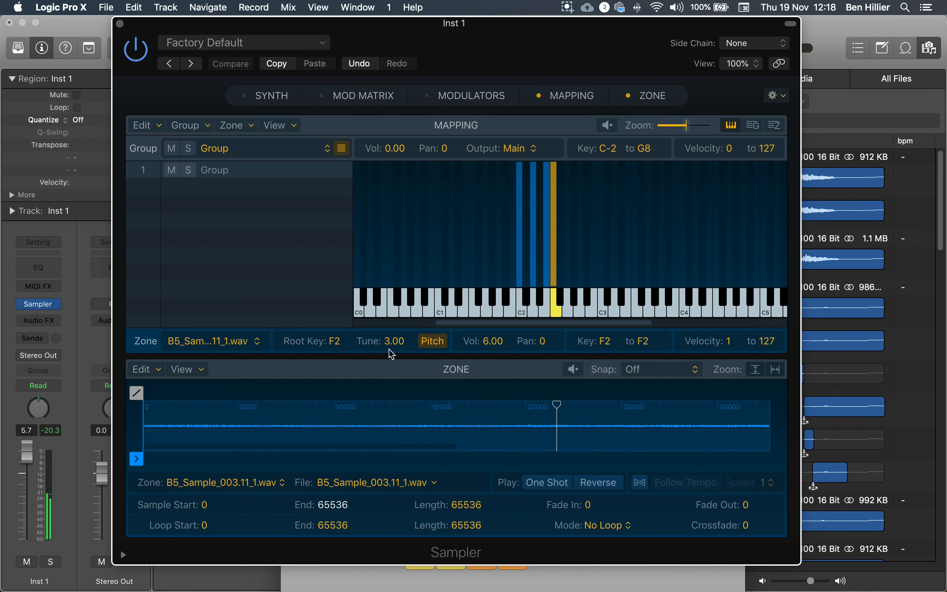
key(f)
key(d)
key(f)
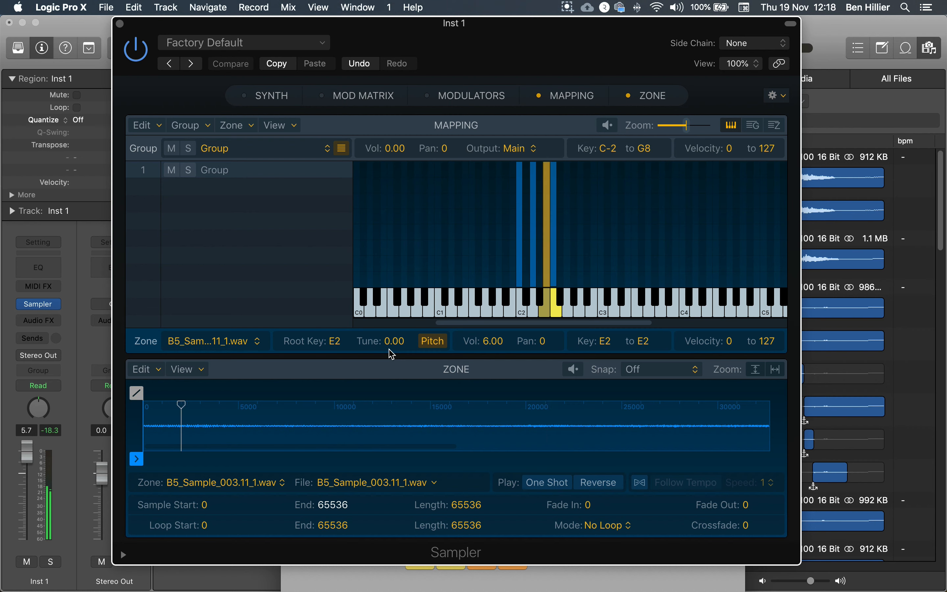
key(s)
key(a)
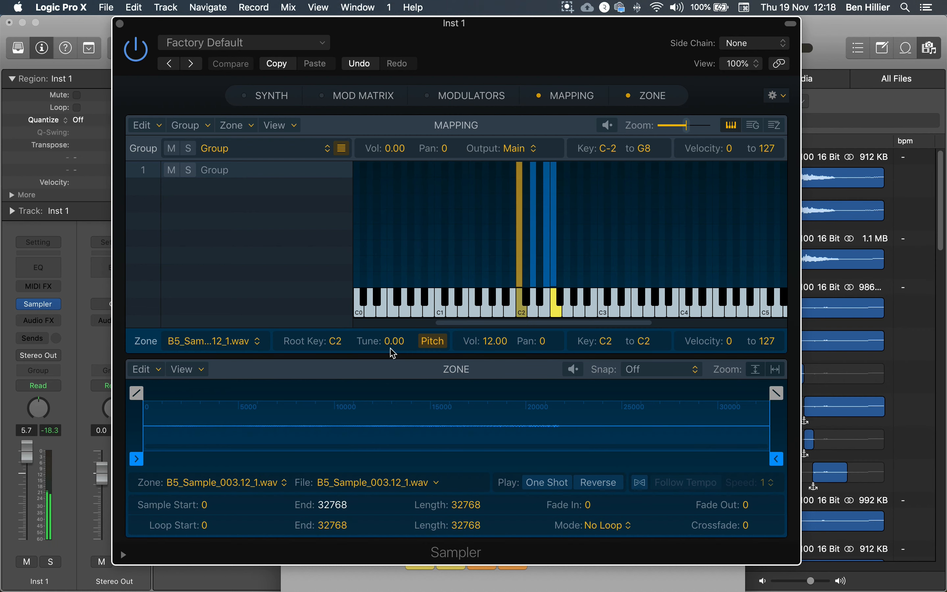
key(d)
key(f)
Step: Move the Sampler window aside and close the media browser and Musical Typing
drag(623, 62, 129, 80)
click(926, 54)
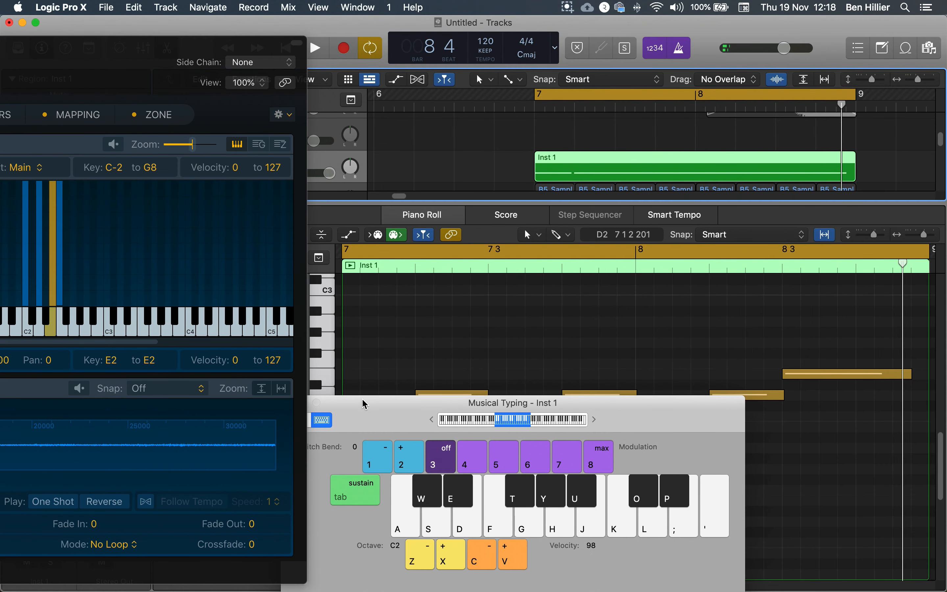
drag(358, 411, 397, 412)
click(329, 403)
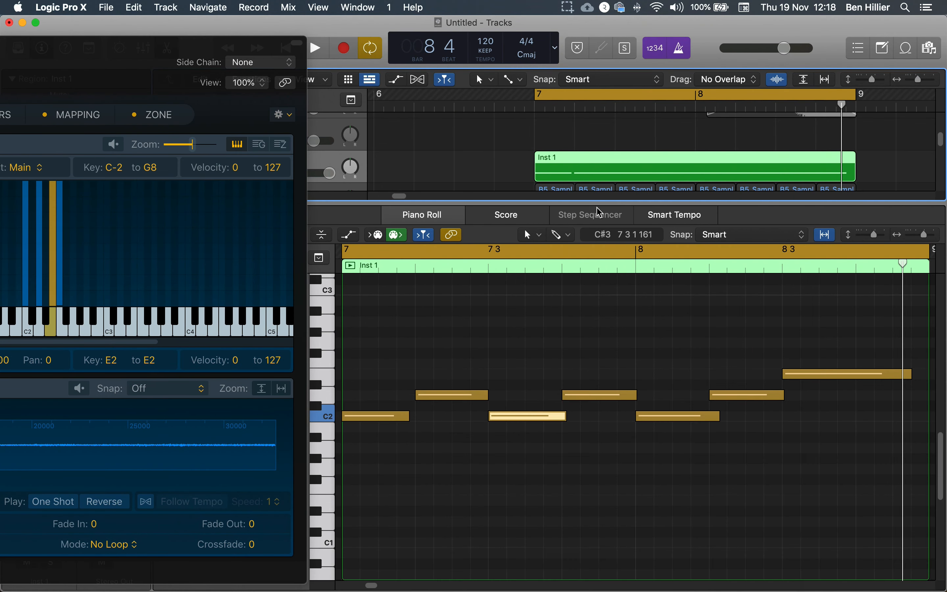
Step: With the cycle playing, shorten the final E2 note to one beat and add an F2 note on beat 4 of bar 8
double_click(623, 164)
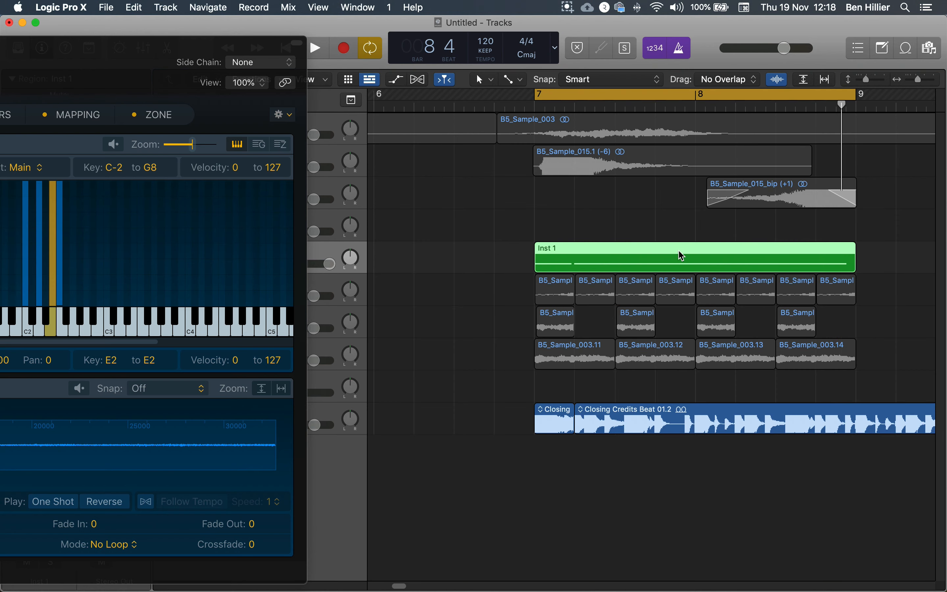
double_click(680, 257)
key(space)
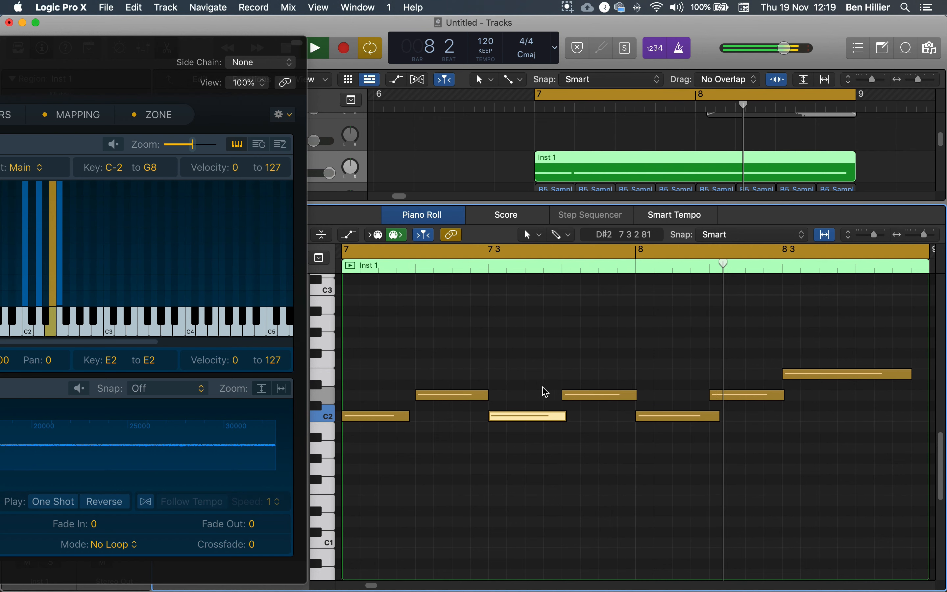
mouse_move(907, 378)
mouse_down()
mouse_move(832, 378)
mouse_move(900, 367)
mouse_up()
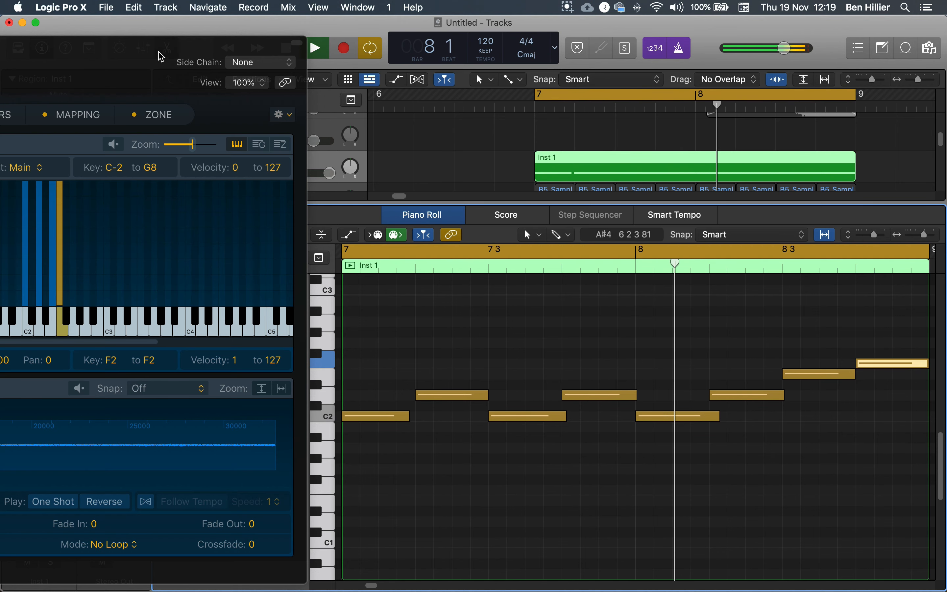
Step: Bring the Sampler back into view and move the F2 zone's sample start to 14721, auditioning the result
drag(137, 47, 671, 50)
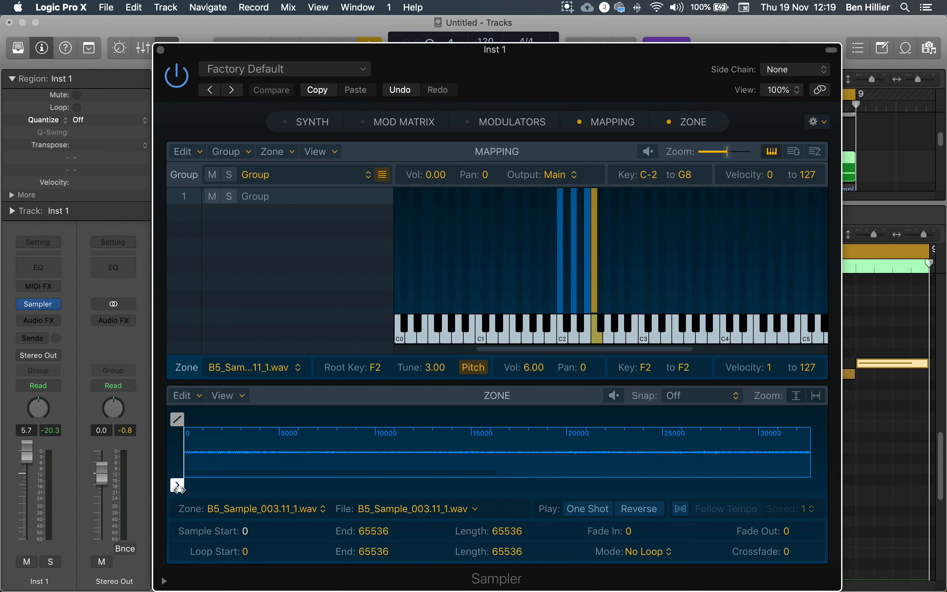
mouse_move(177, 485)
mouse_down()
mouse_move(589, 500)
mouse_move(450, 505)
mouse_up()
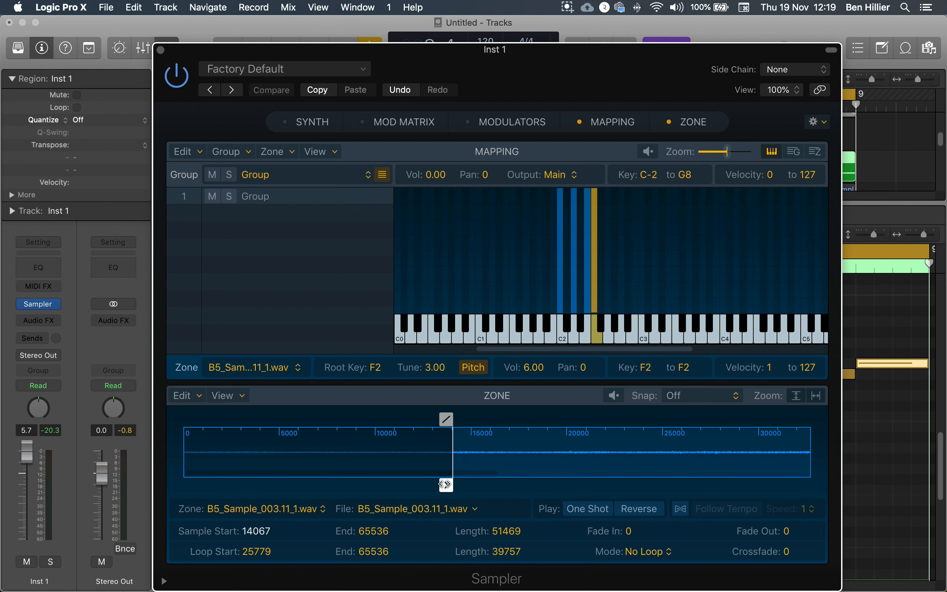
click(598, 339)
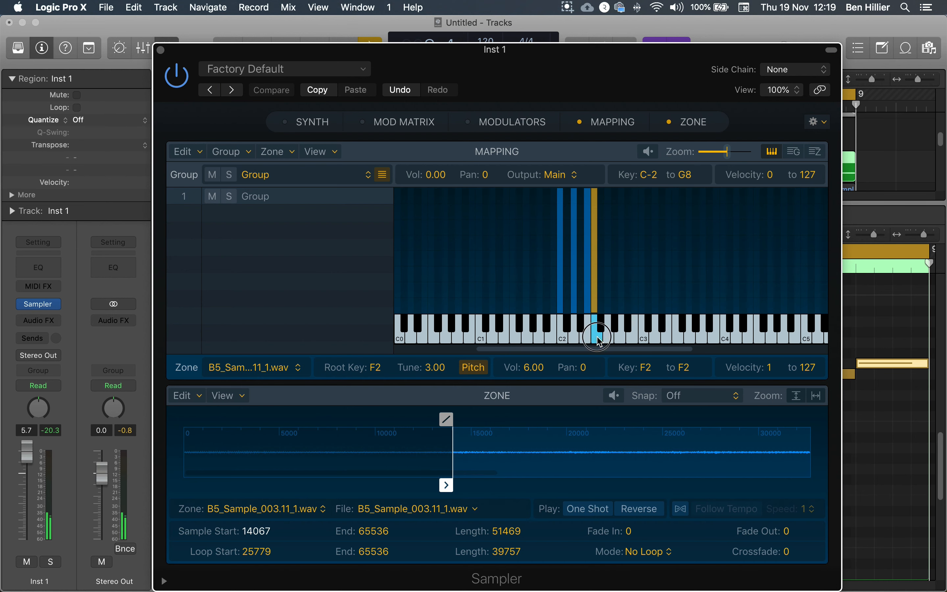
drag(446, 486, 459, 486)
click(595, 341)
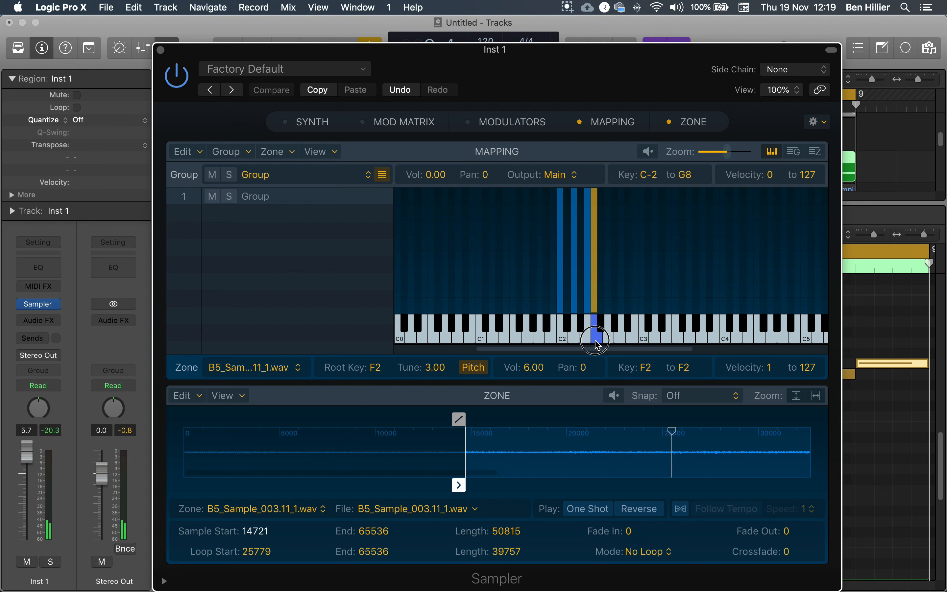
Step: Set the F2 zone's volume to 8.00, audition it and fit the zone's full length in the waveform display
drag(533, 366, 530, 367)
click(596, 333)
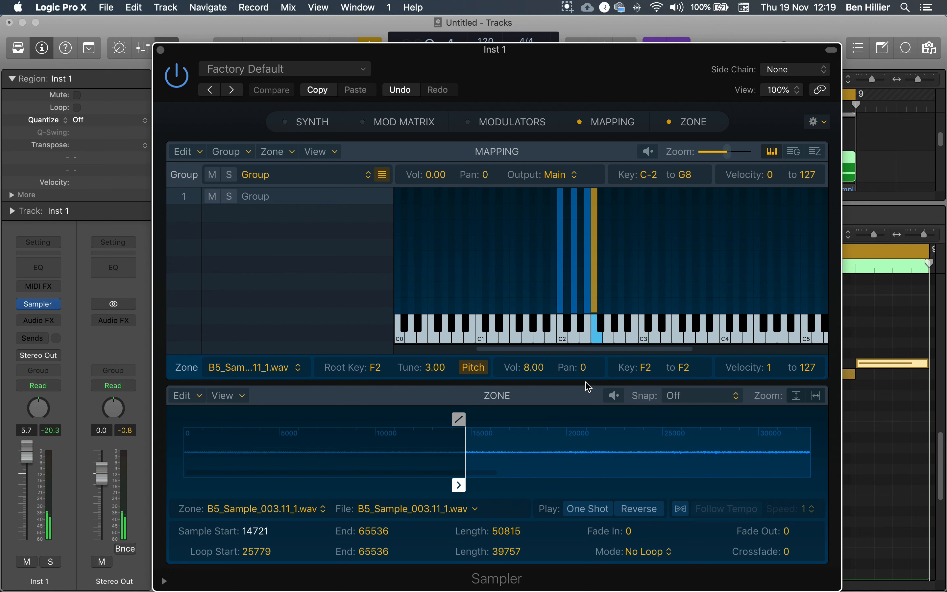
click(581, 442)
click(544, 408)
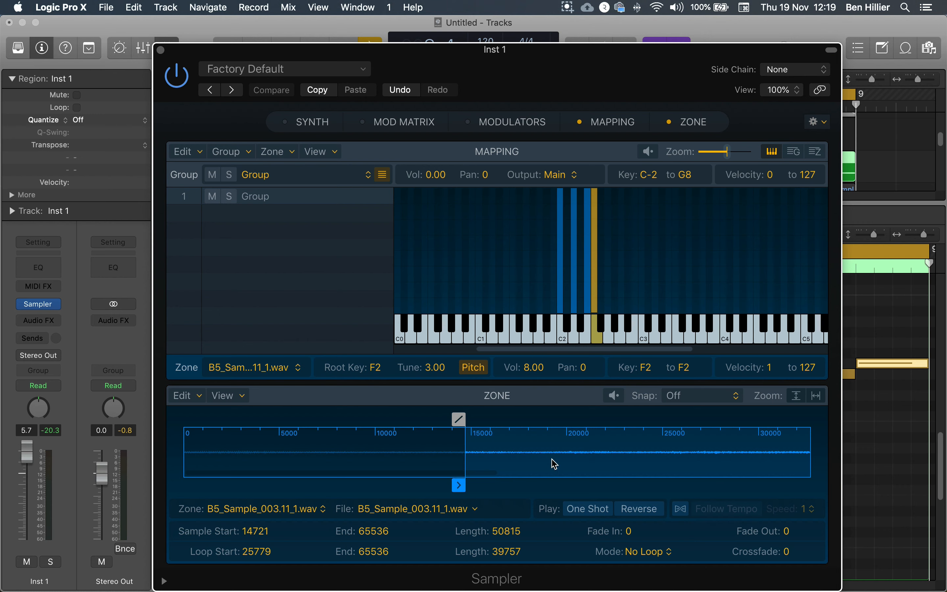
click(815, 395)
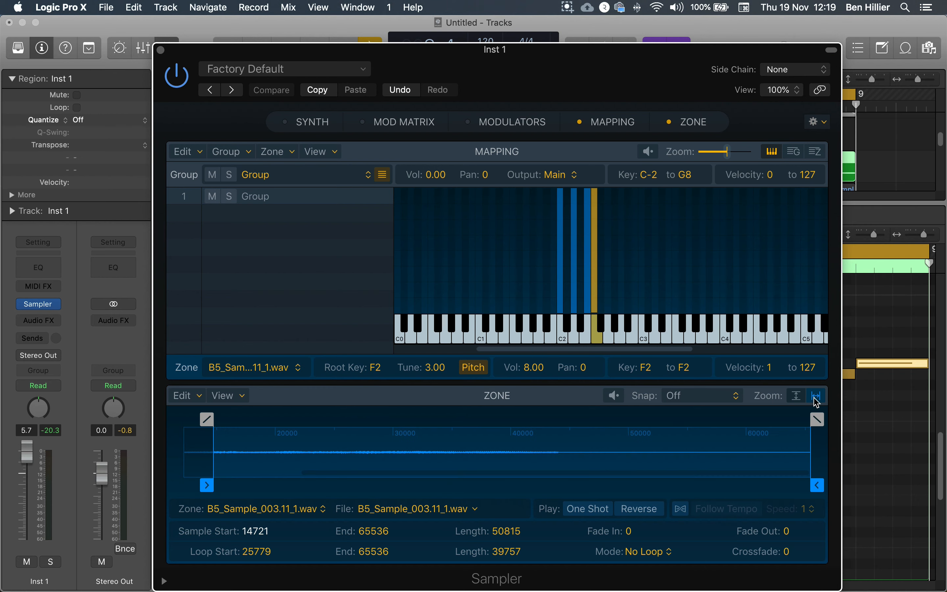
Step: Shorten the F2 zone's sample end to 25804, audition it repeatedly, and refine the range to start 8284 and end 24365
drag(815, 485, 344, 485)
click(598, 338)
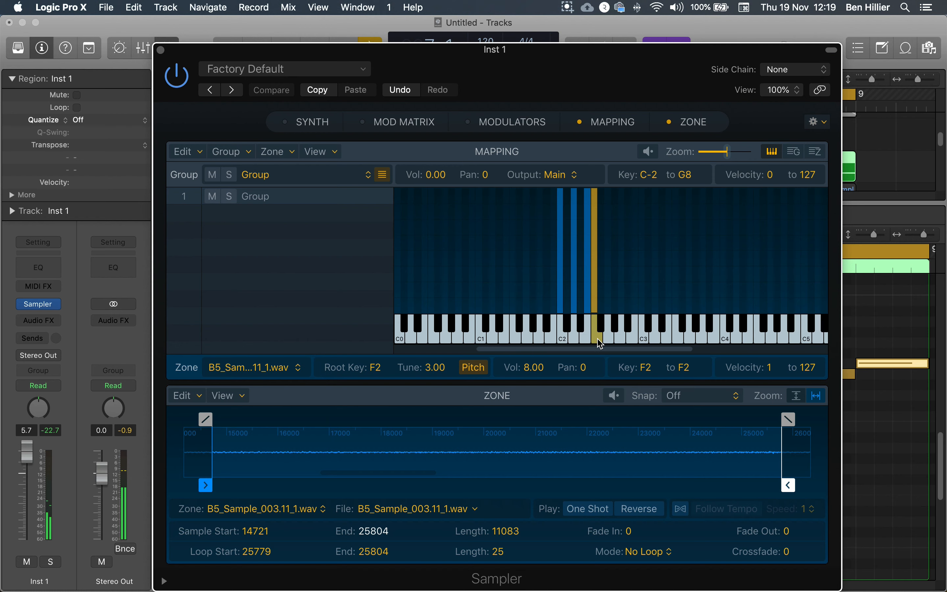
click(597, 341)
click(597, 341)
click(597, 340)
click(597, 341)
click(596, 340)
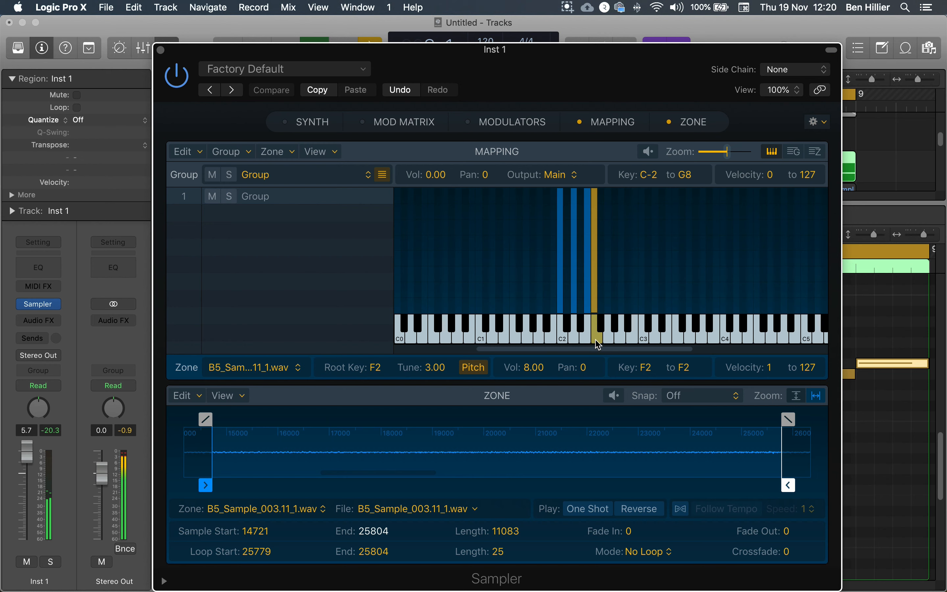
click(597, 340)
drag(206, 485, 151, 488)
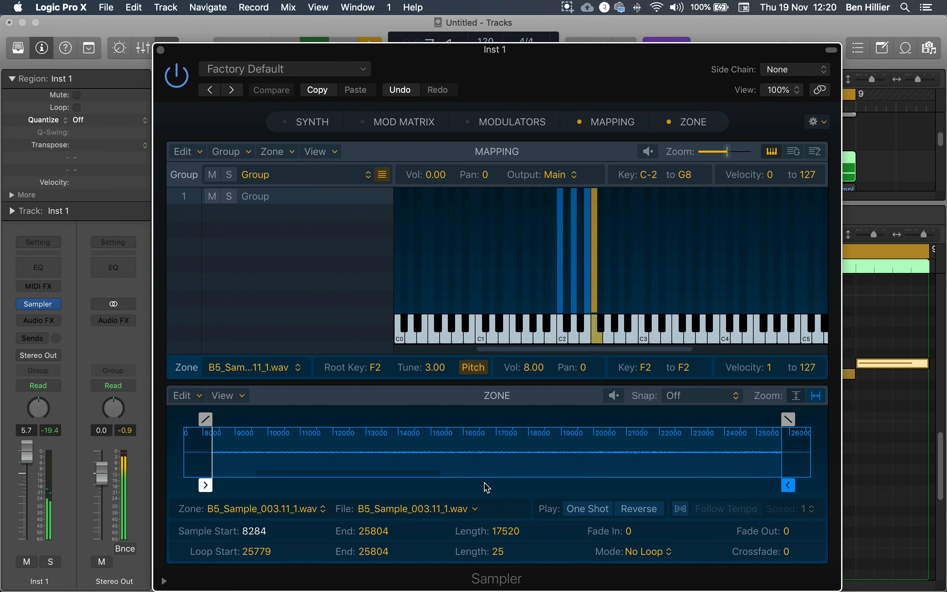
drag(788, 485, 740, 498)
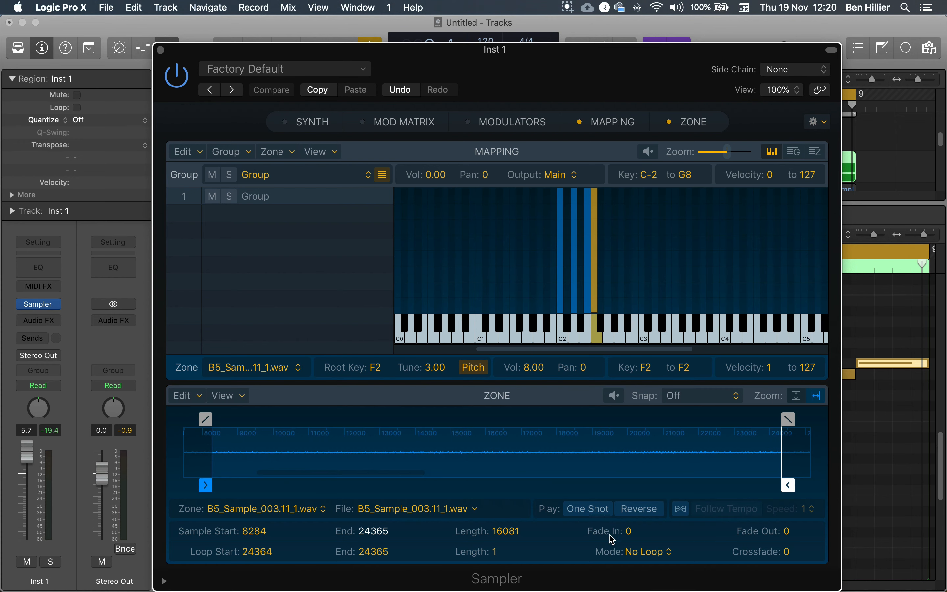
Step: Set the F2 zone's loop mode to Alternate
click(654, 552)
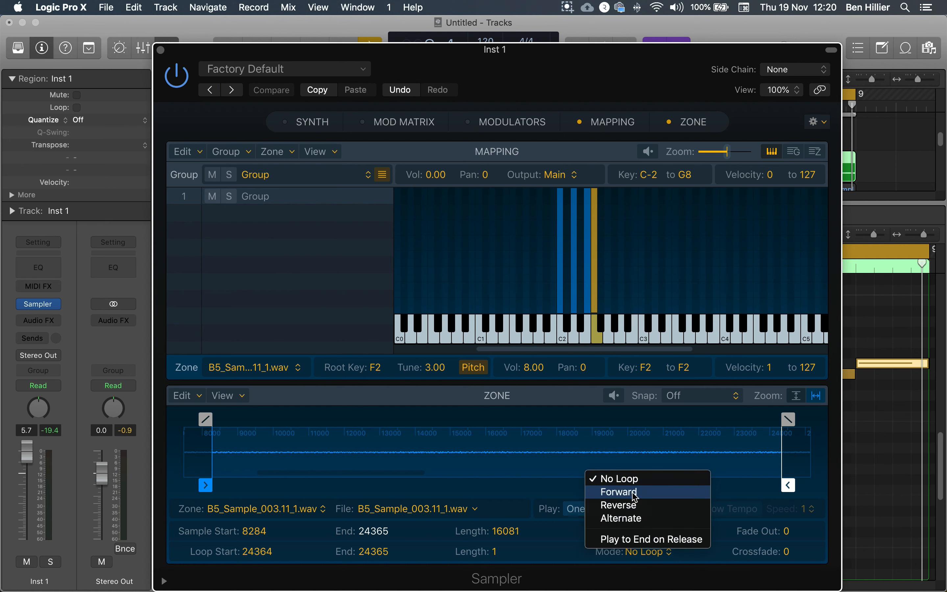
click(632, 524)
click(644, 553)
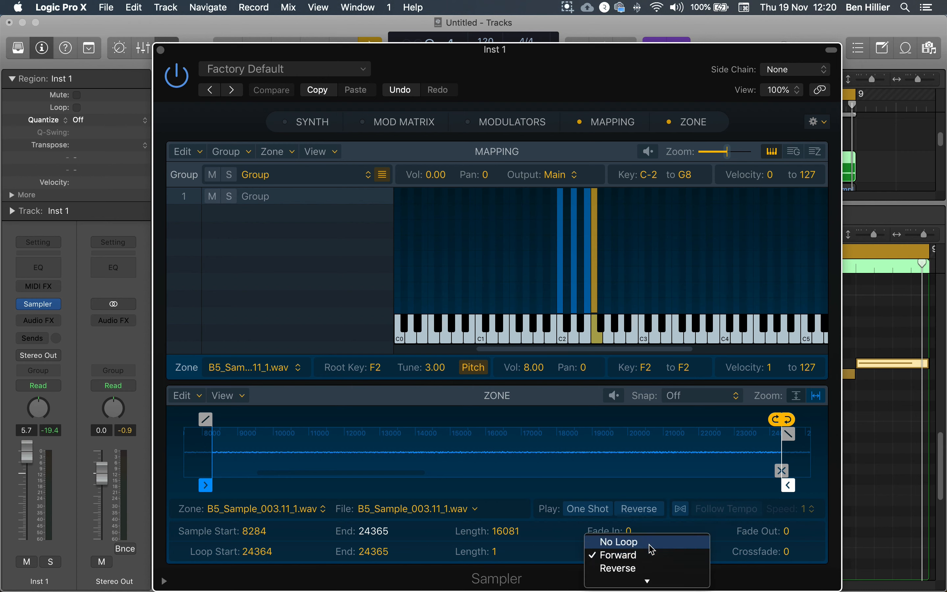
click(636, 557)
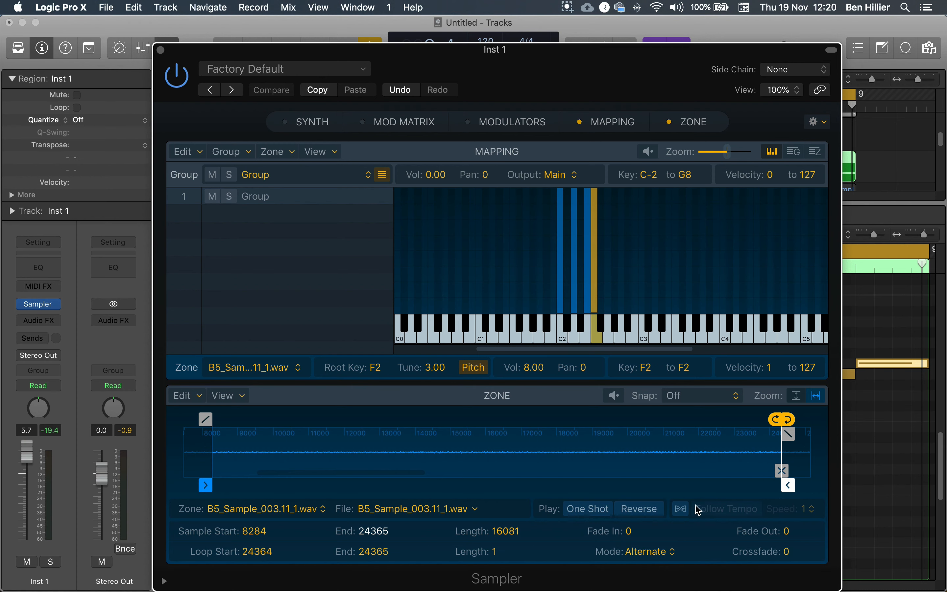
Step: Set the F2 zone's loop start to 9677, try a loop end of 20702 during playback, and shorten the loop end to 13273
mouse_move(768, 426)
mouse_down()
mouse_move(224, 431)
mouse_move(261, 430)
mouse_up()
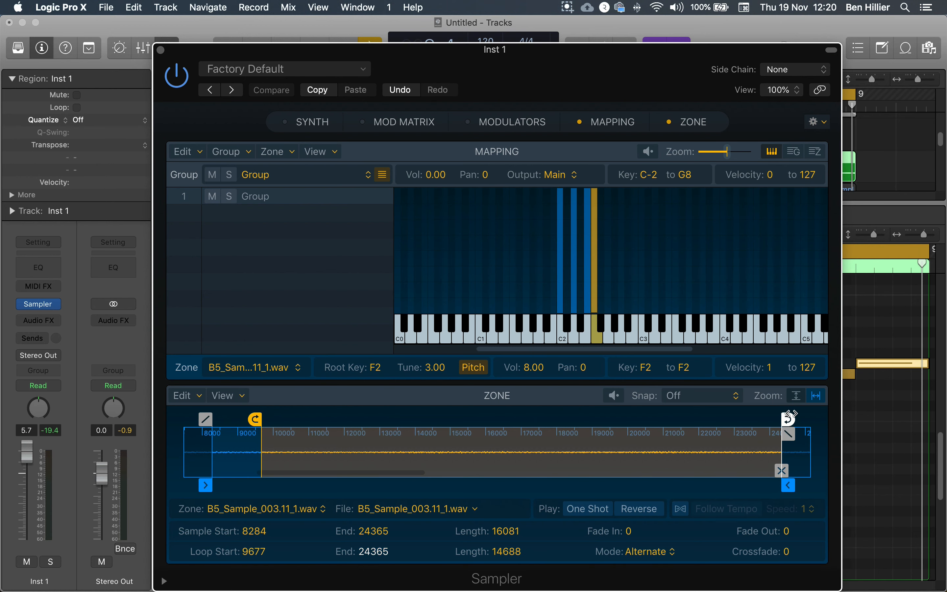
drag(787, 419, 653, 420)
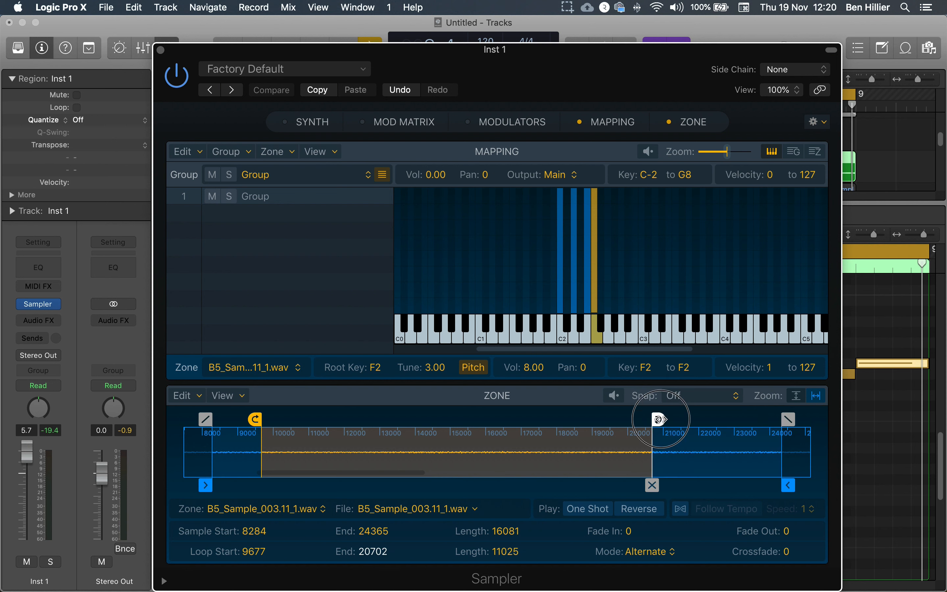
click(597, 339)
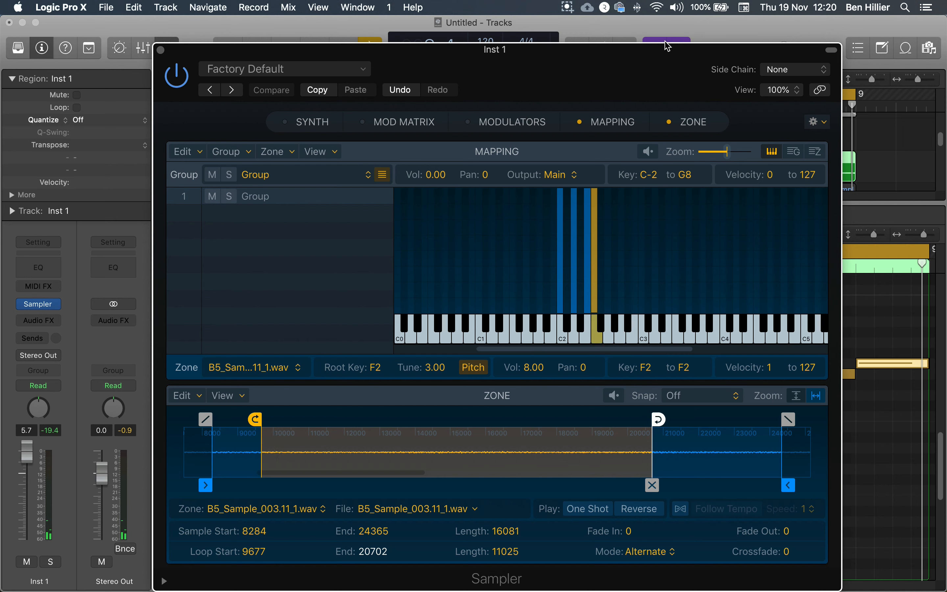
key(space)
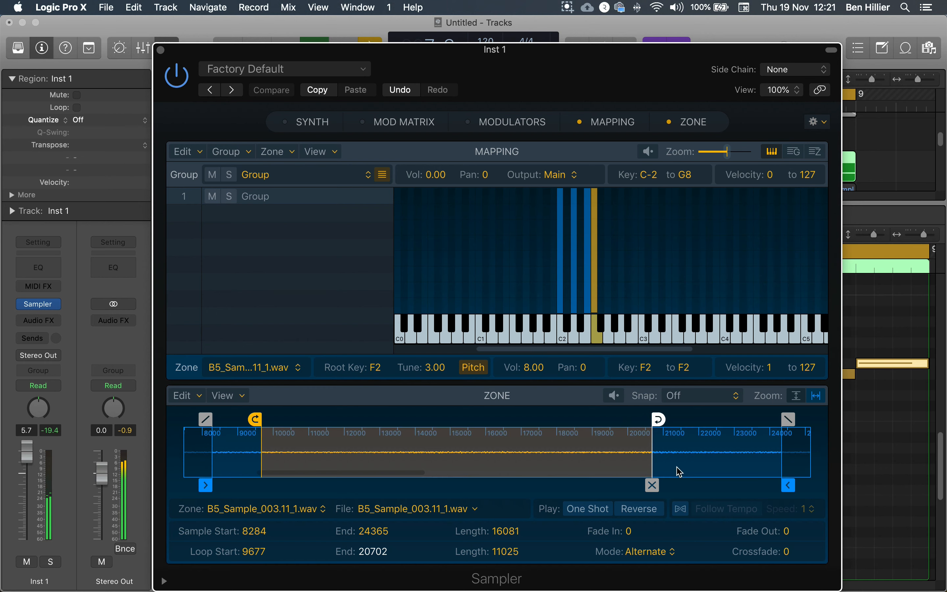
drag(658, 419, 395, 419)
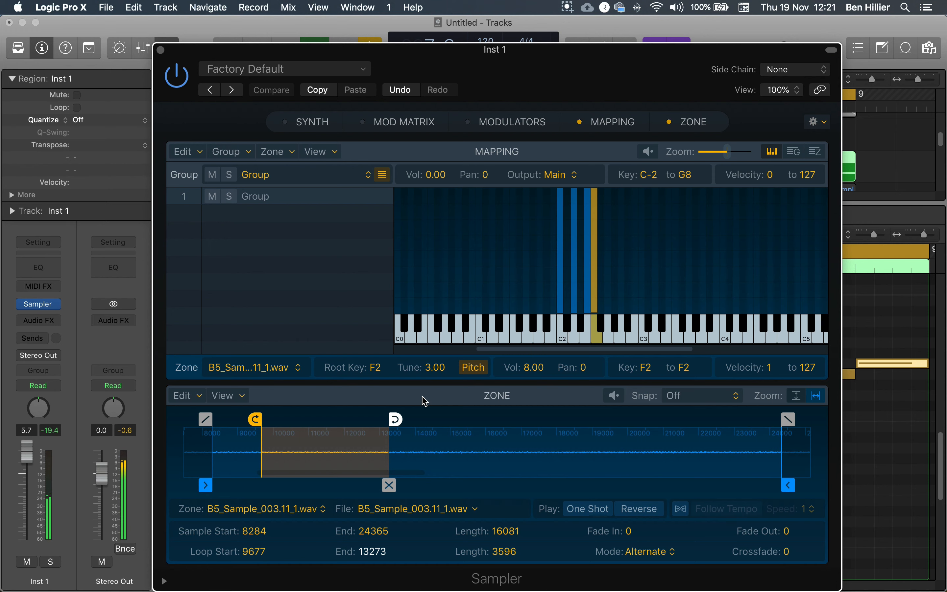
Step: Lower the F2 zone's tune to -3.20 while auditioning its note, and set the zone's pan to -49
drag(431, 372, 430, 388)
click(593, 340)
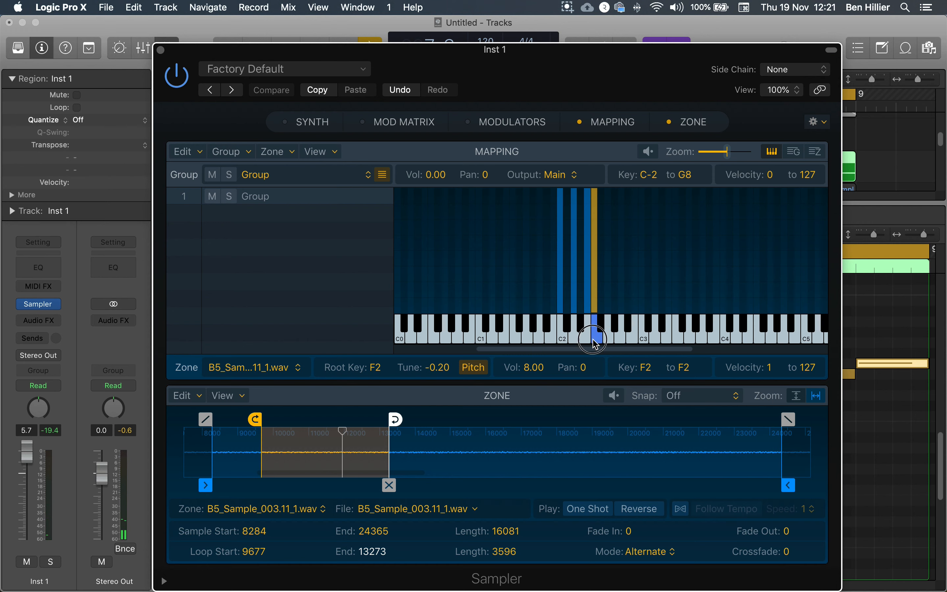
drag(432, 372, 434, 382)
click(594, 340)
drag(434, 373, 435, 378)
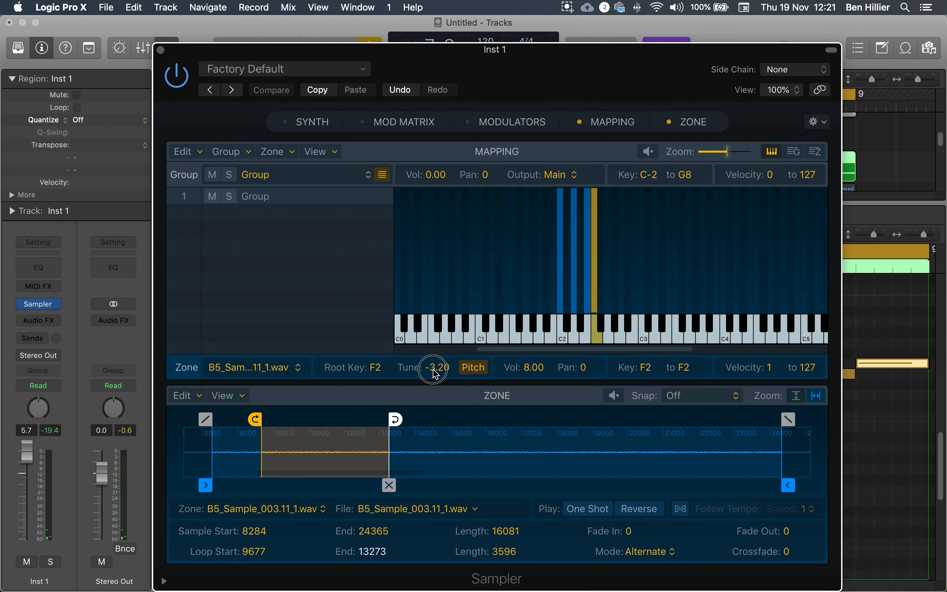
click(592, 343)
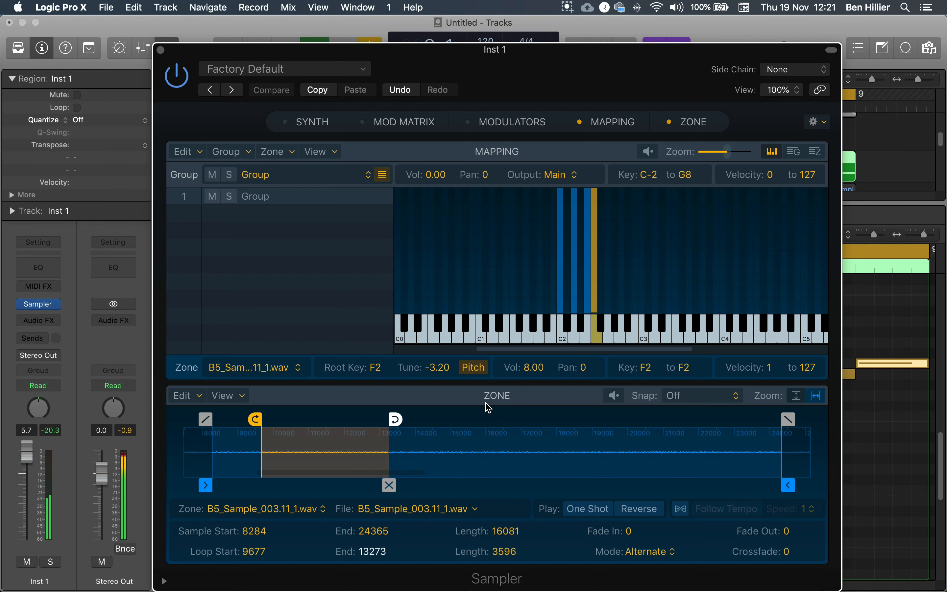
Step: Stop playback, hide the Piano Roll to show the full track list, and reopen the Inst 1 track's Sampler
click(160, 49)
key(space)
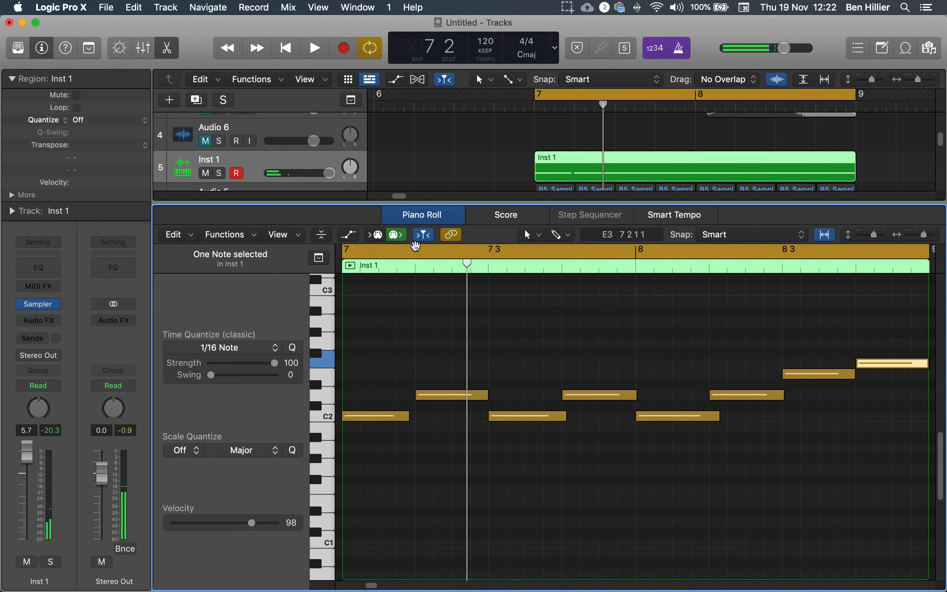
key(x)
key(x)
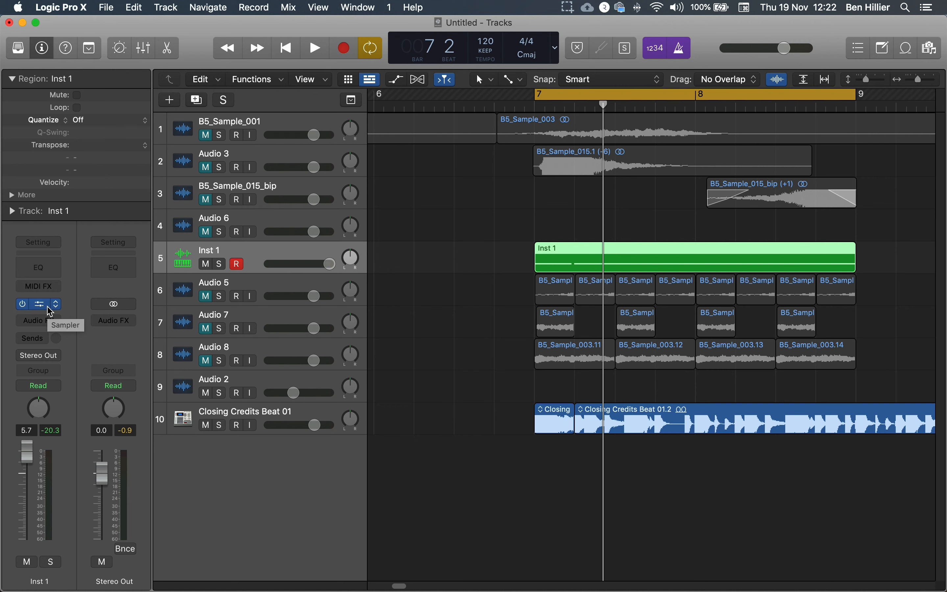
mouse_move(48, 306)
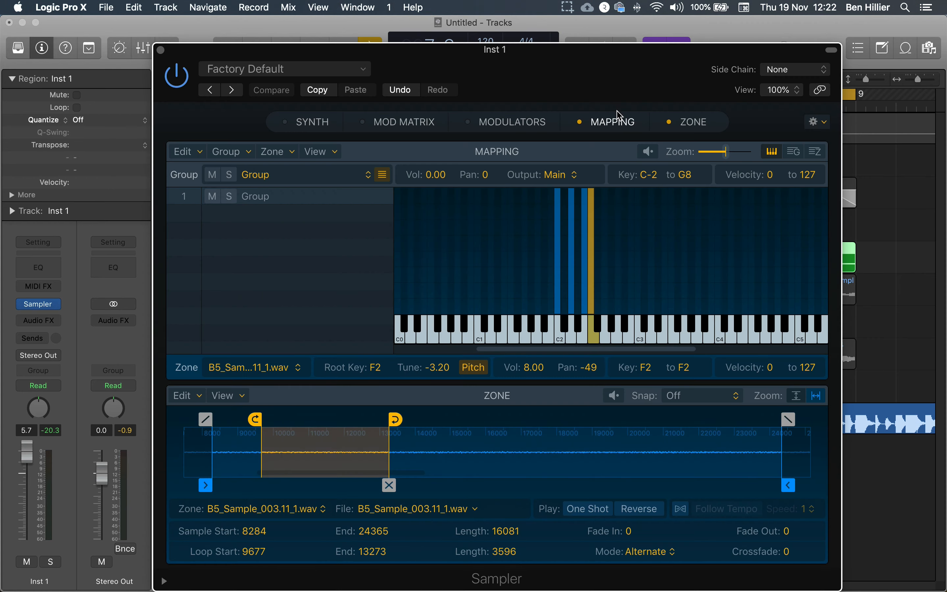
click(567, 8)
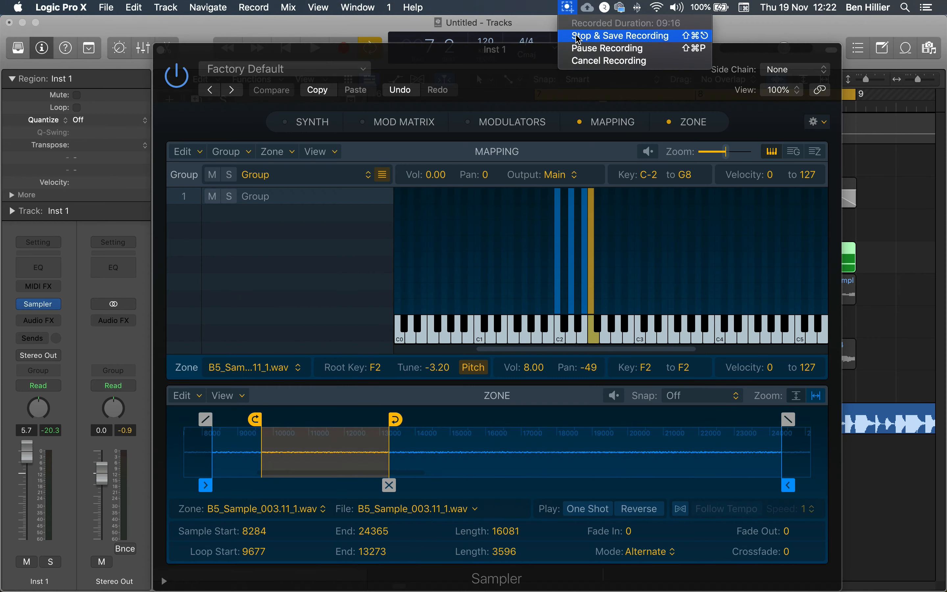